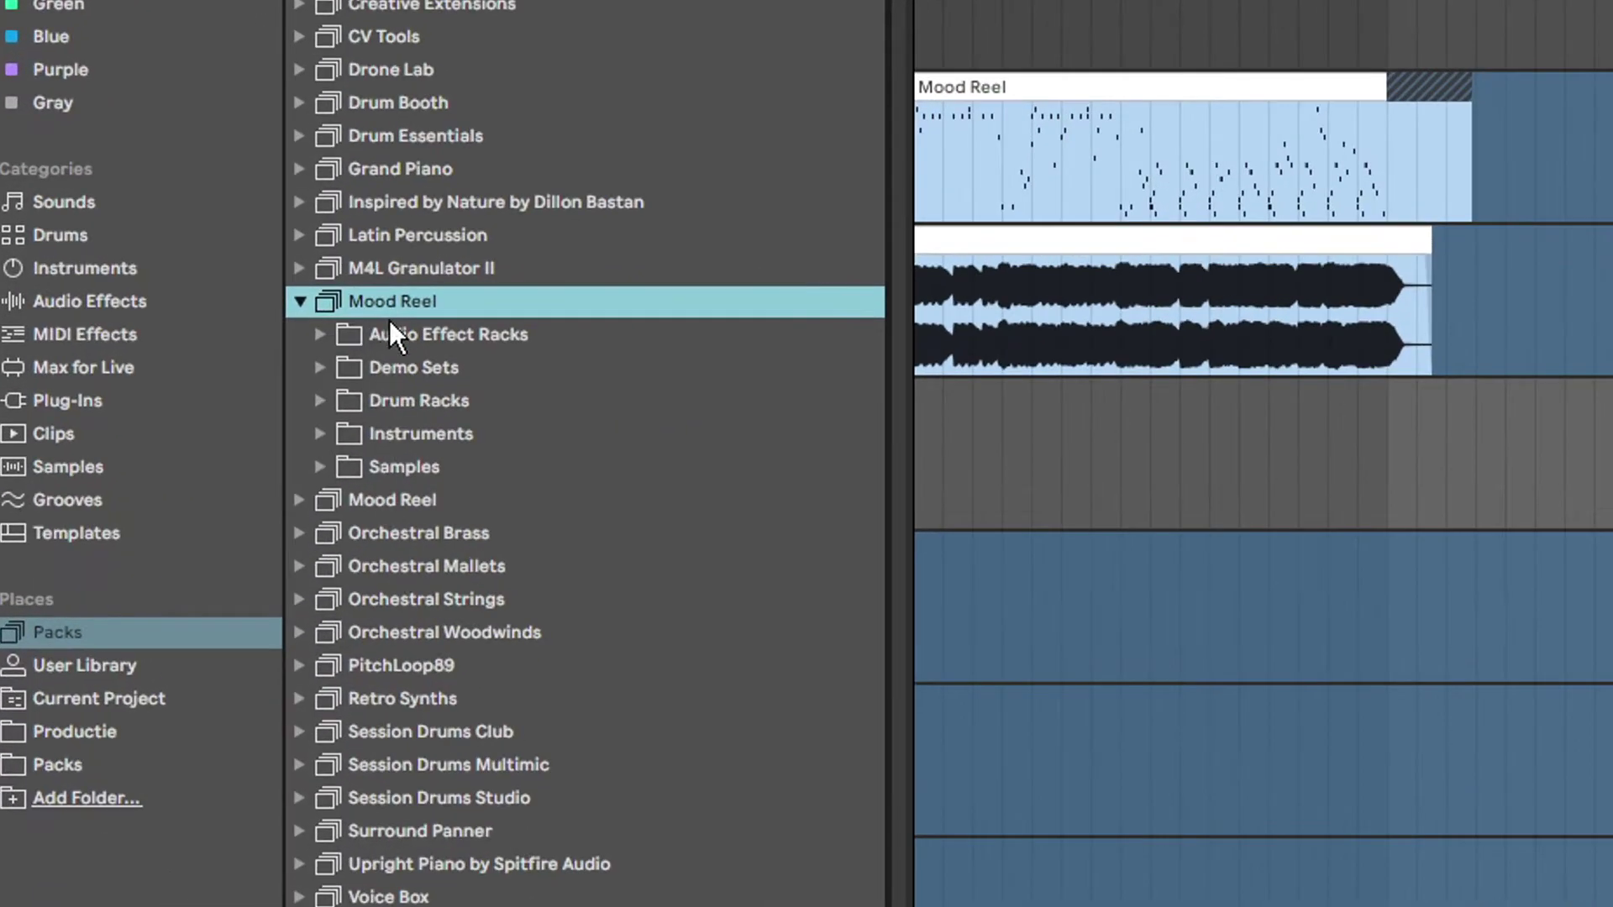
Step: Browse the Mood Reel subfolders: Demo Sets, Drum Racks, Instruments and Samples
{"action": "left_click", "coordinate": [422, 367]}
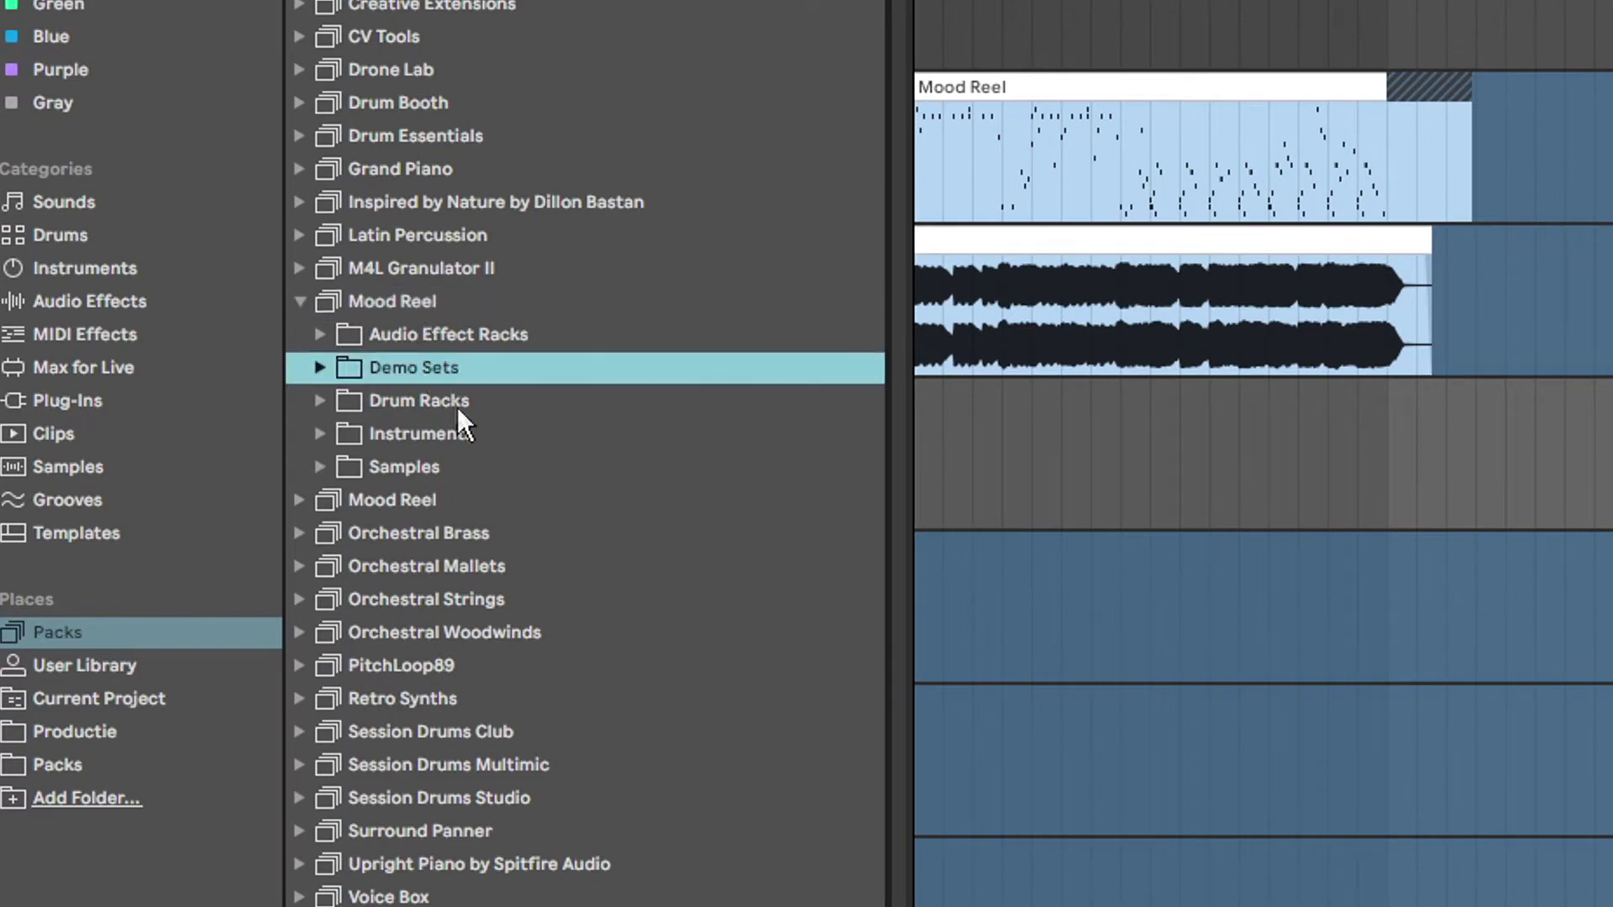
{"action": "left_click", "coordinate": [456, 411]}
{"action": "left_click", "coordinate": [455, 425]}
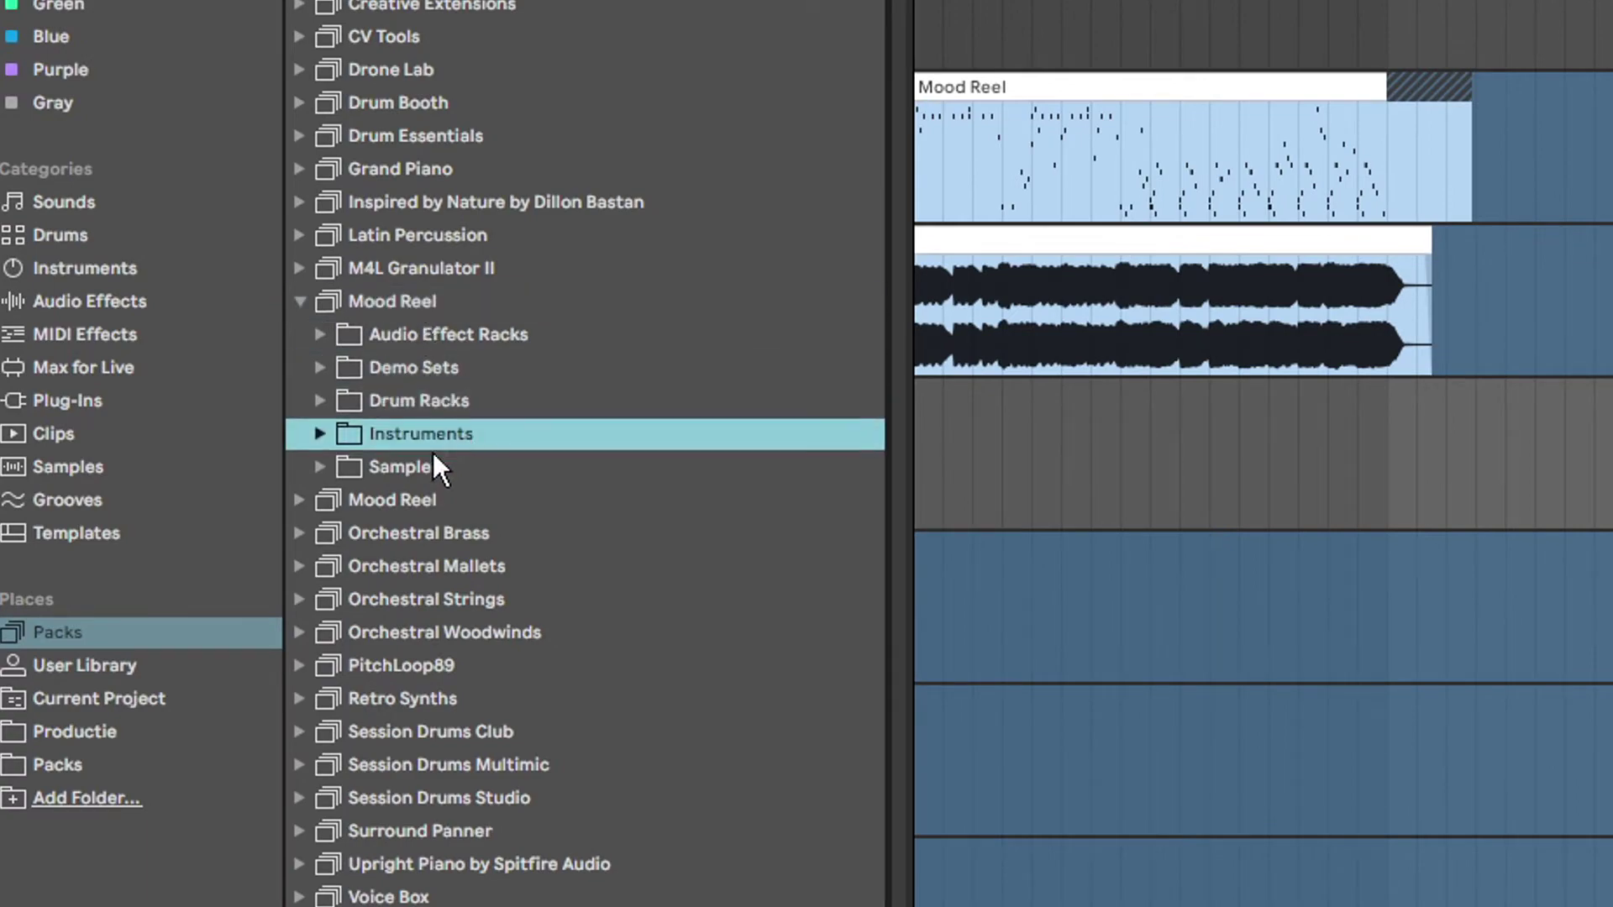
{"action": "left_click", "coordinate": [421, 465]}
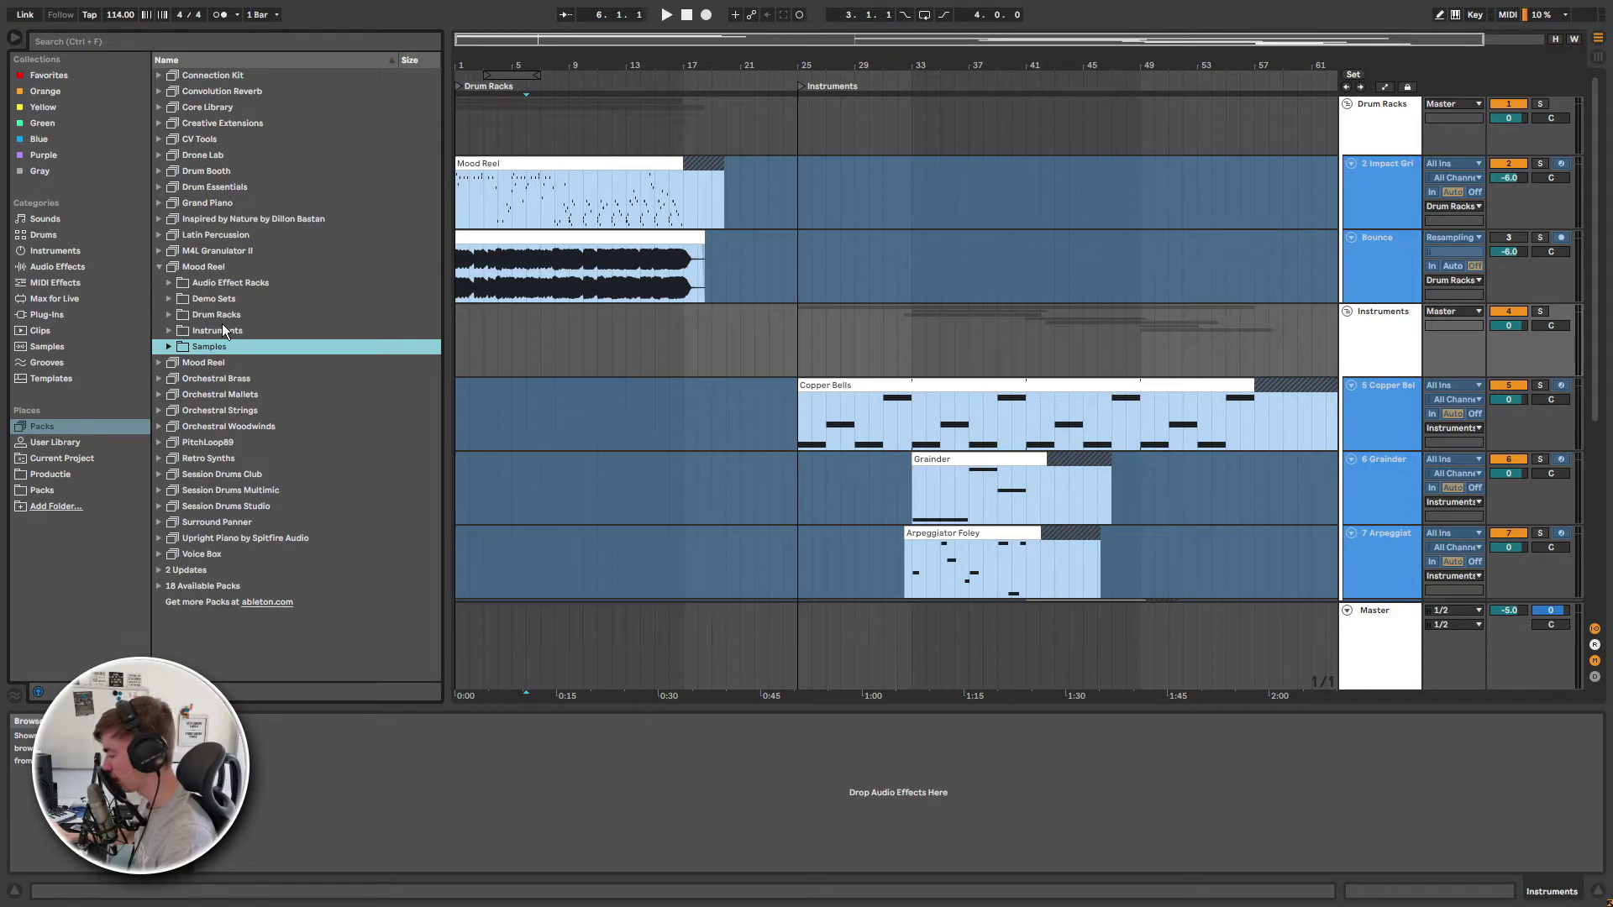
Step: Expand the Drum Racks folder to list its kits and show the Impact Grip Kit on track 2
{"action": "left_click", "coordinate": [204, 301]}
{"action": "key", "text": "Down"}
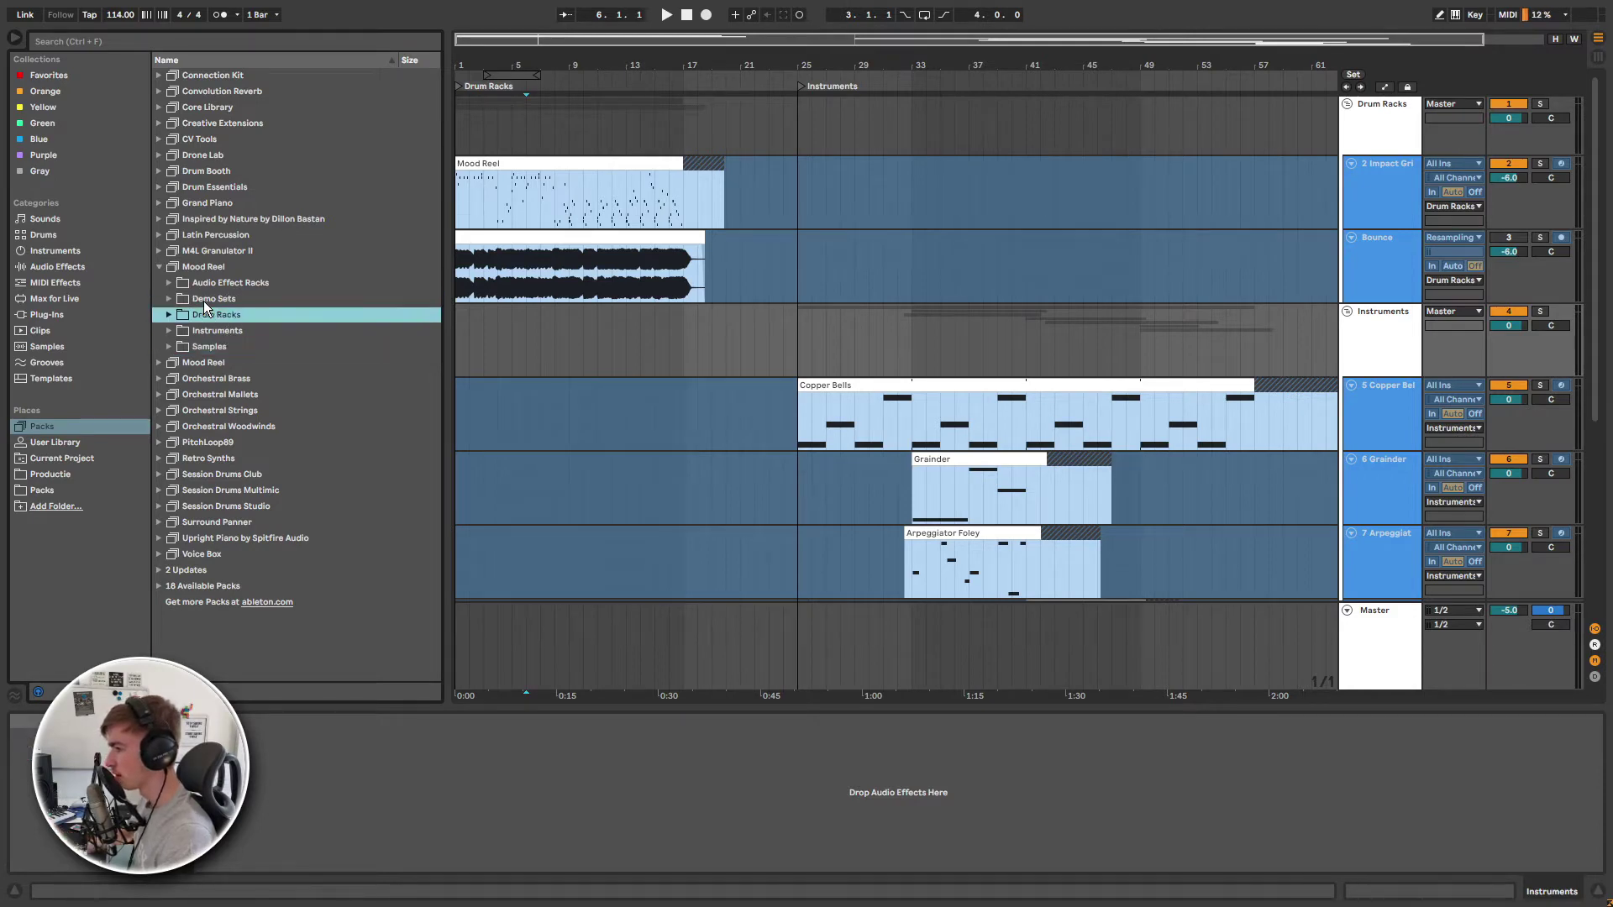
{"action": "key", "text": "Right"}
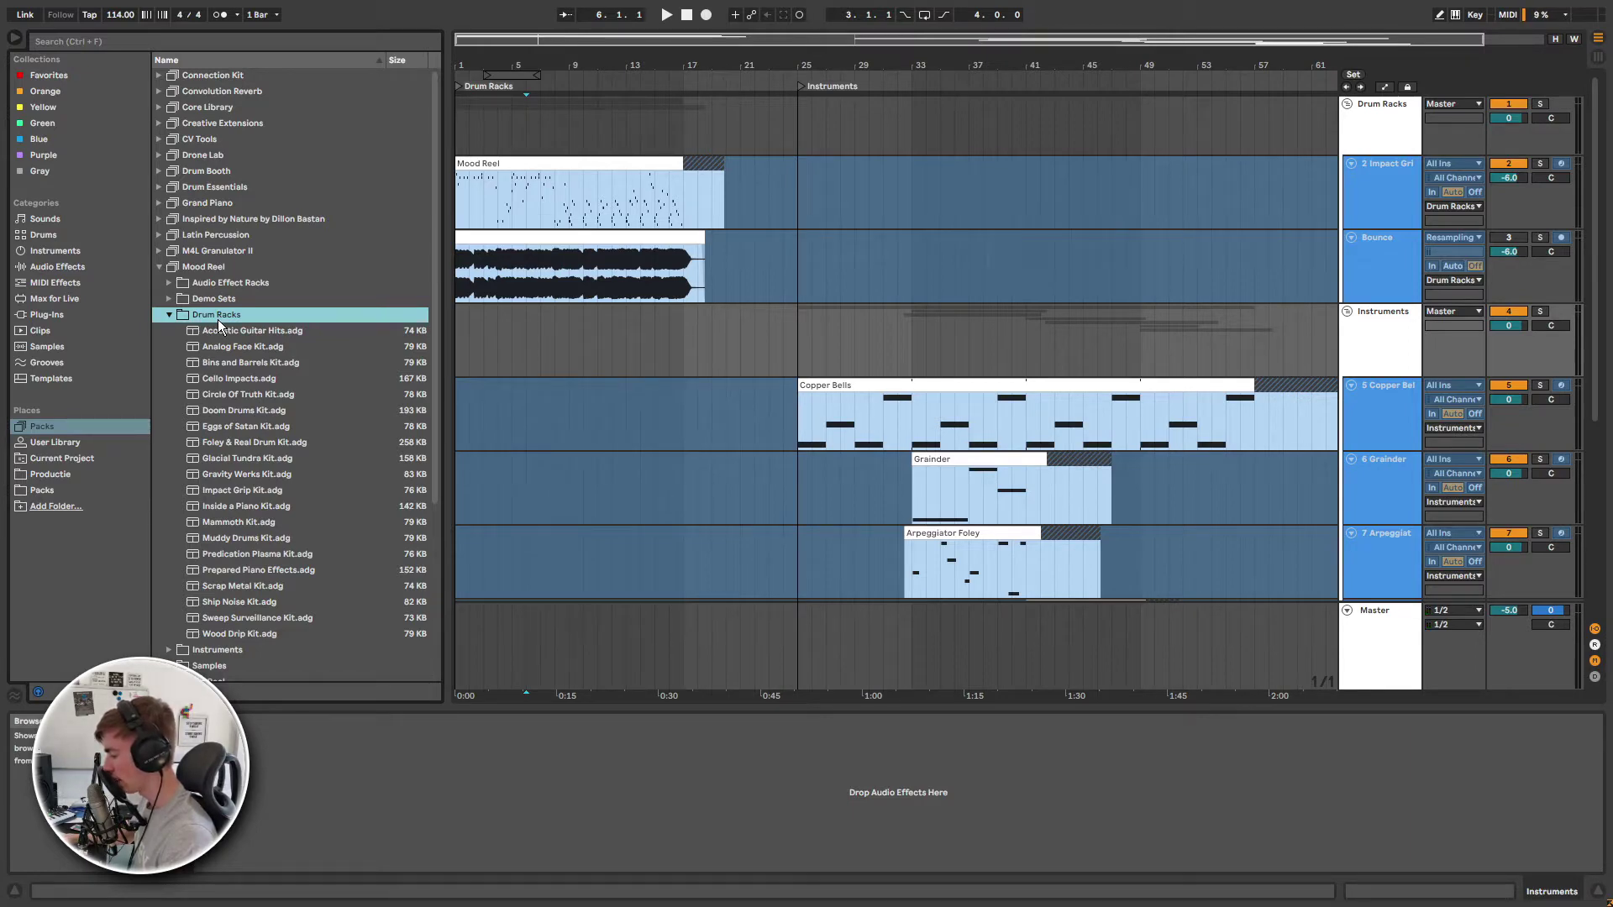
{"action": "left_click", "coordinate": [1380, 201]}
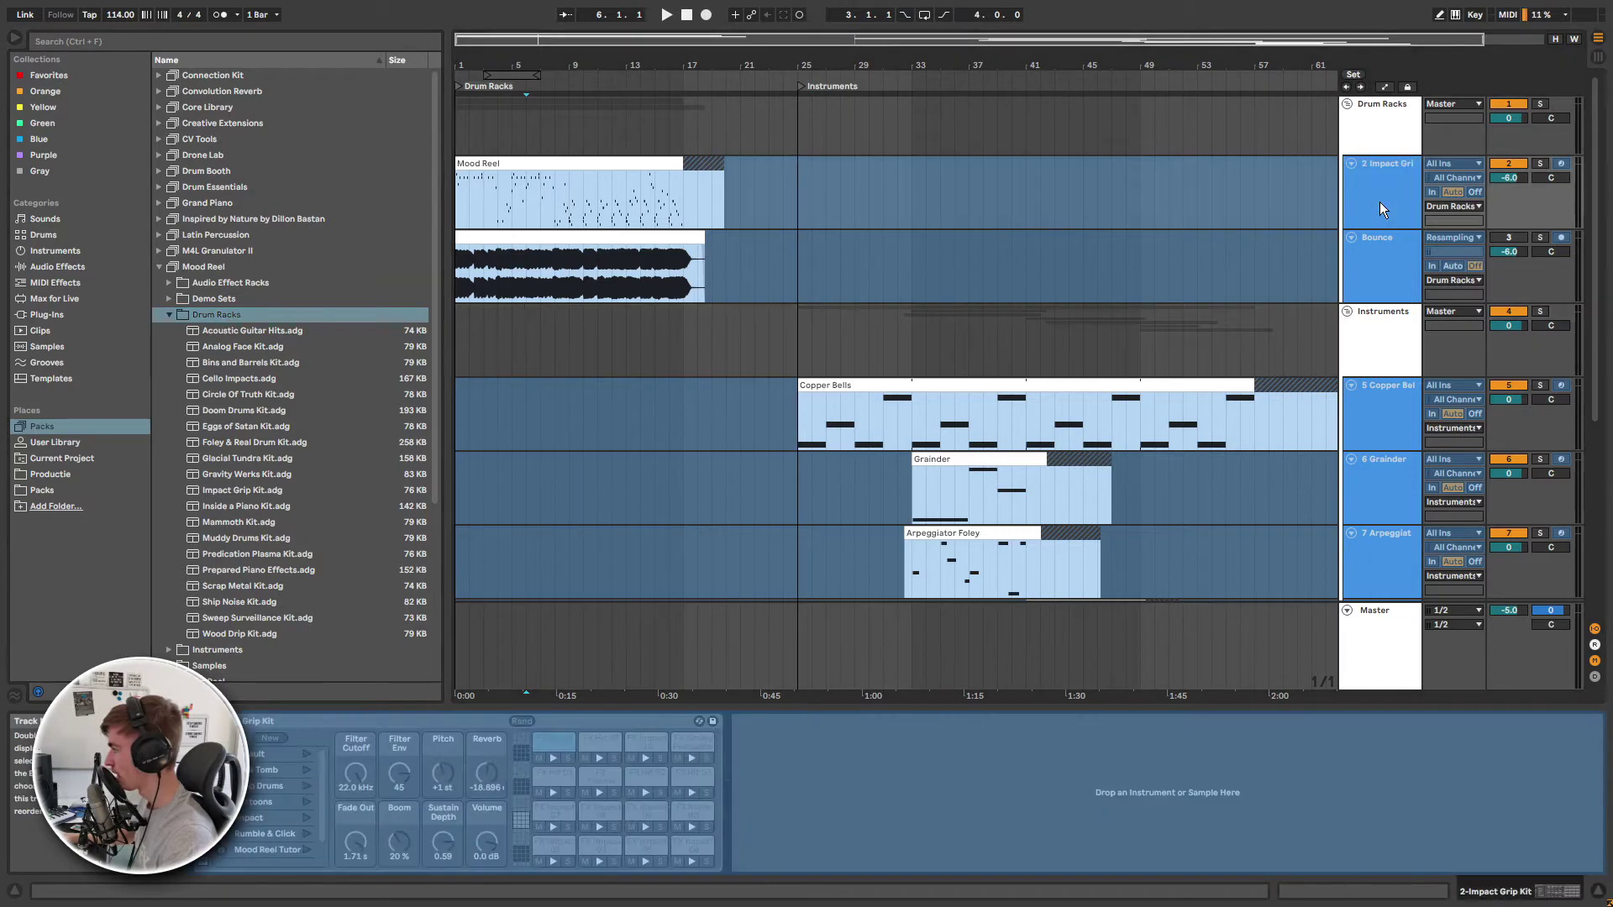
Step: Activate the Impact Grip Kit drum rack to view its pads and set the insert point at bar 29
{"action": "left_click", "coordinate": [327, 735]}
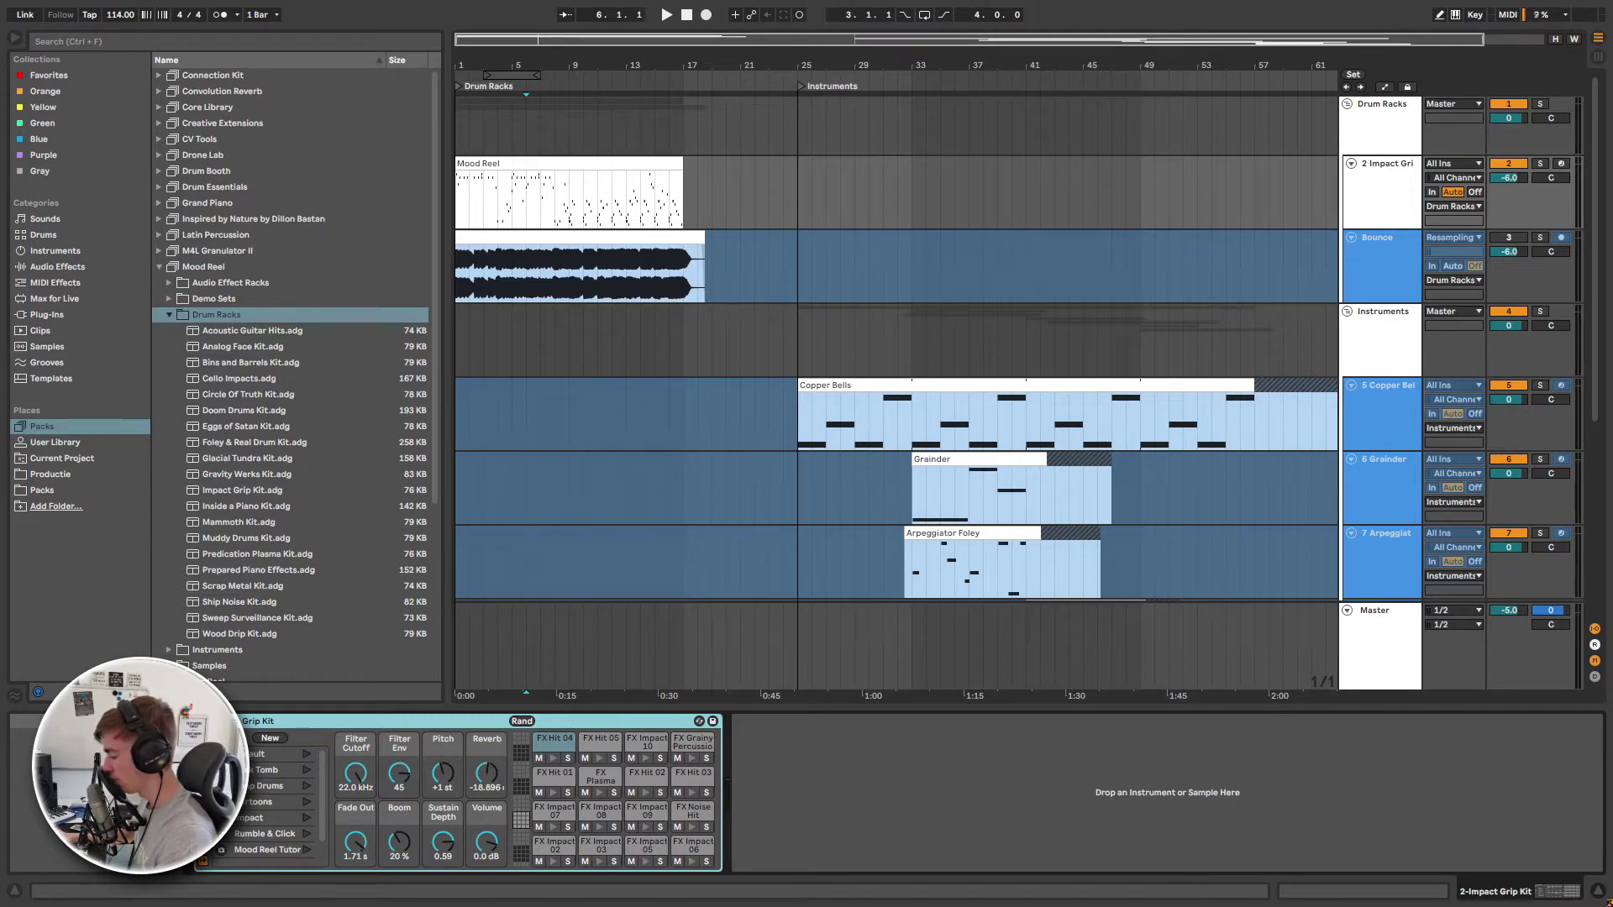
{"action": "left_click", "coordinate": [853, 222]}
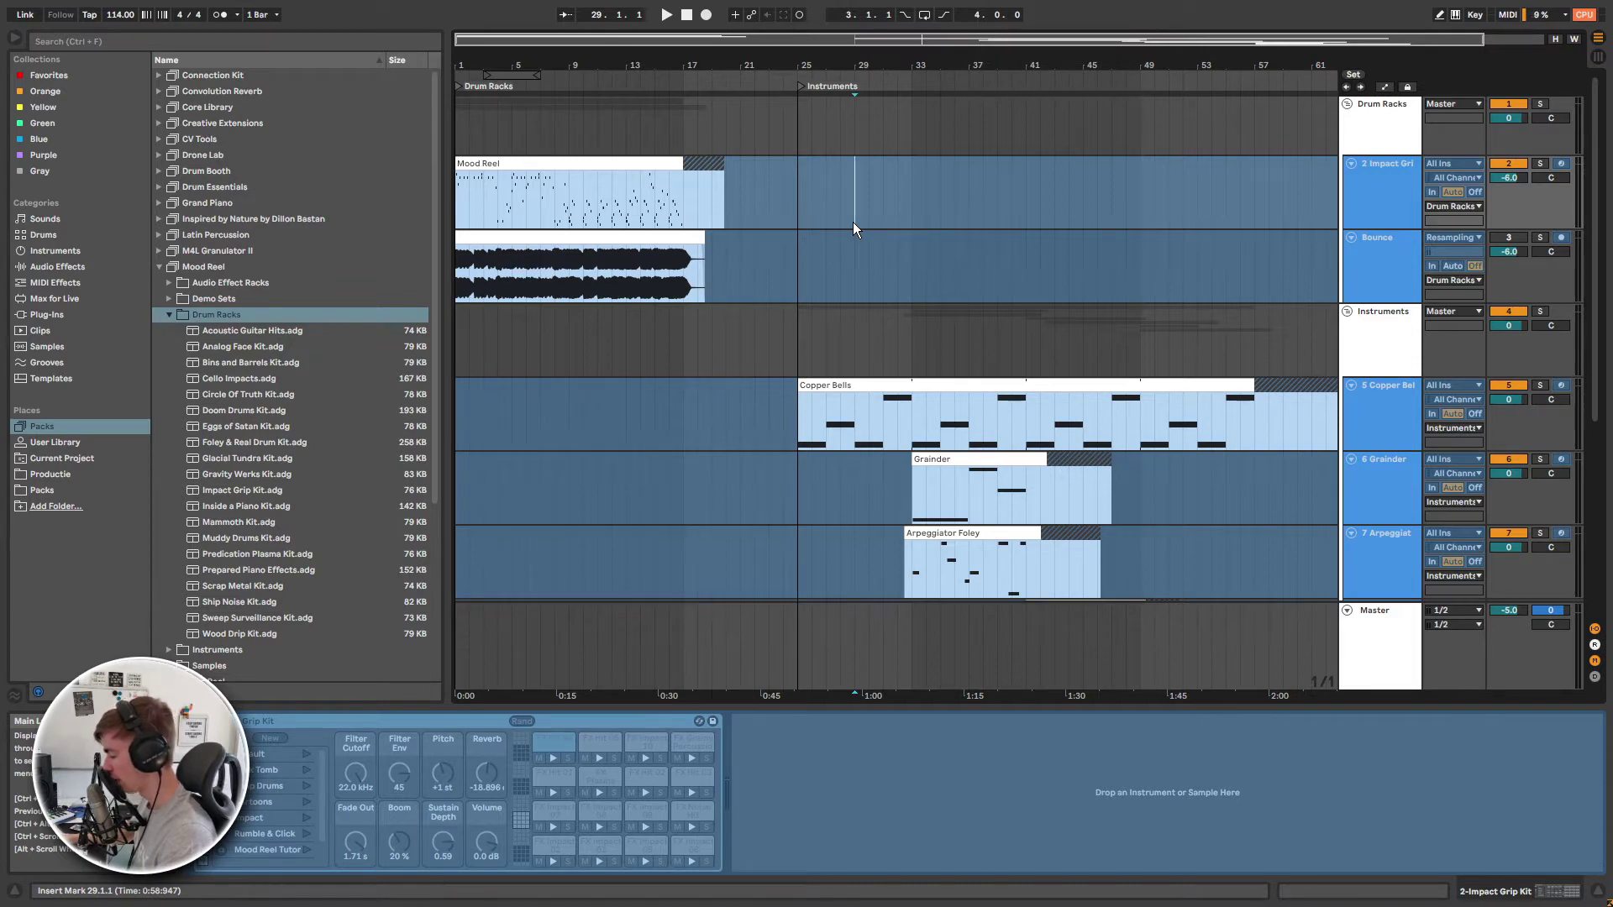
Step: Play the bounced audio clip from bar 1, stop around bar 18, then undo the last change
{"action": "left_click", "coordinate": [548, 228]}
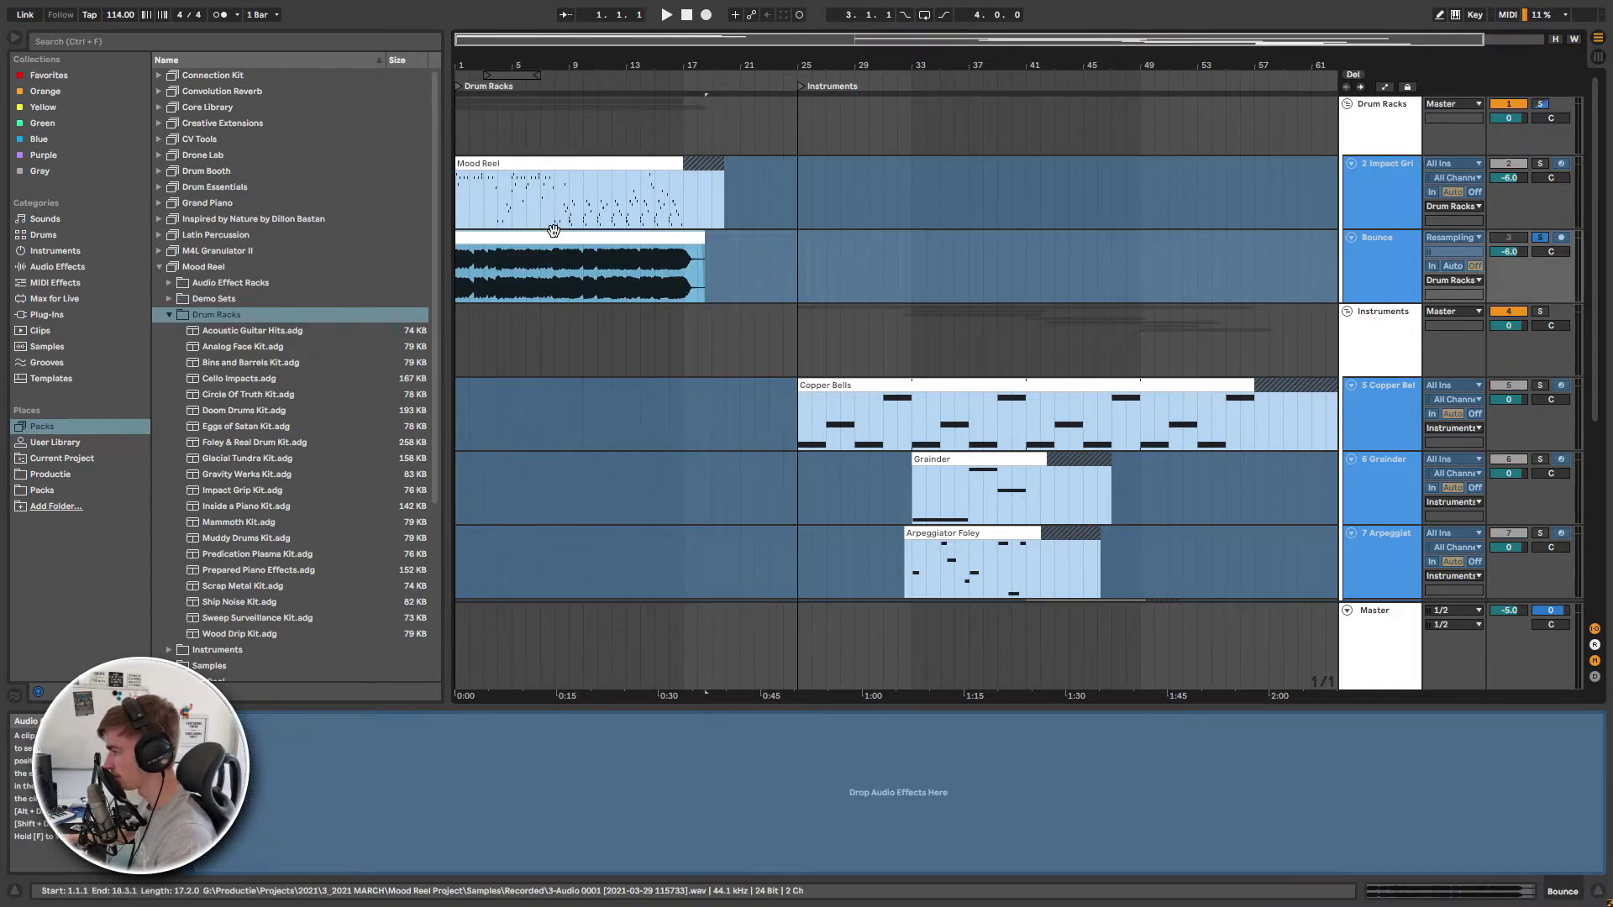
{"action": "key", "text": "space"}
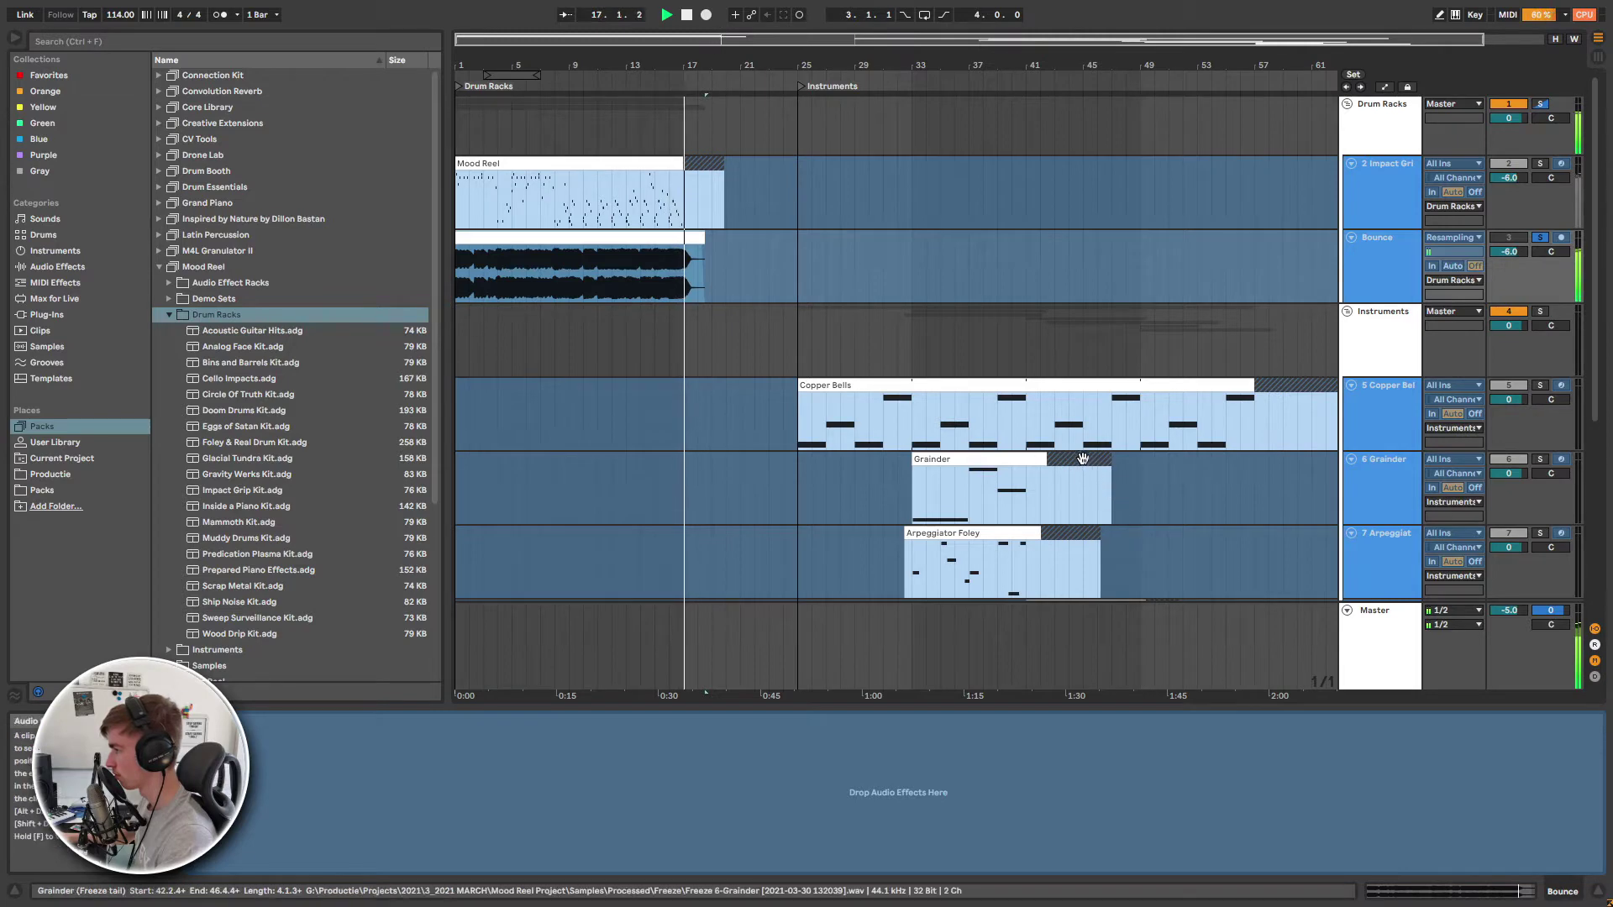
{"action": "key", "text": "space"}
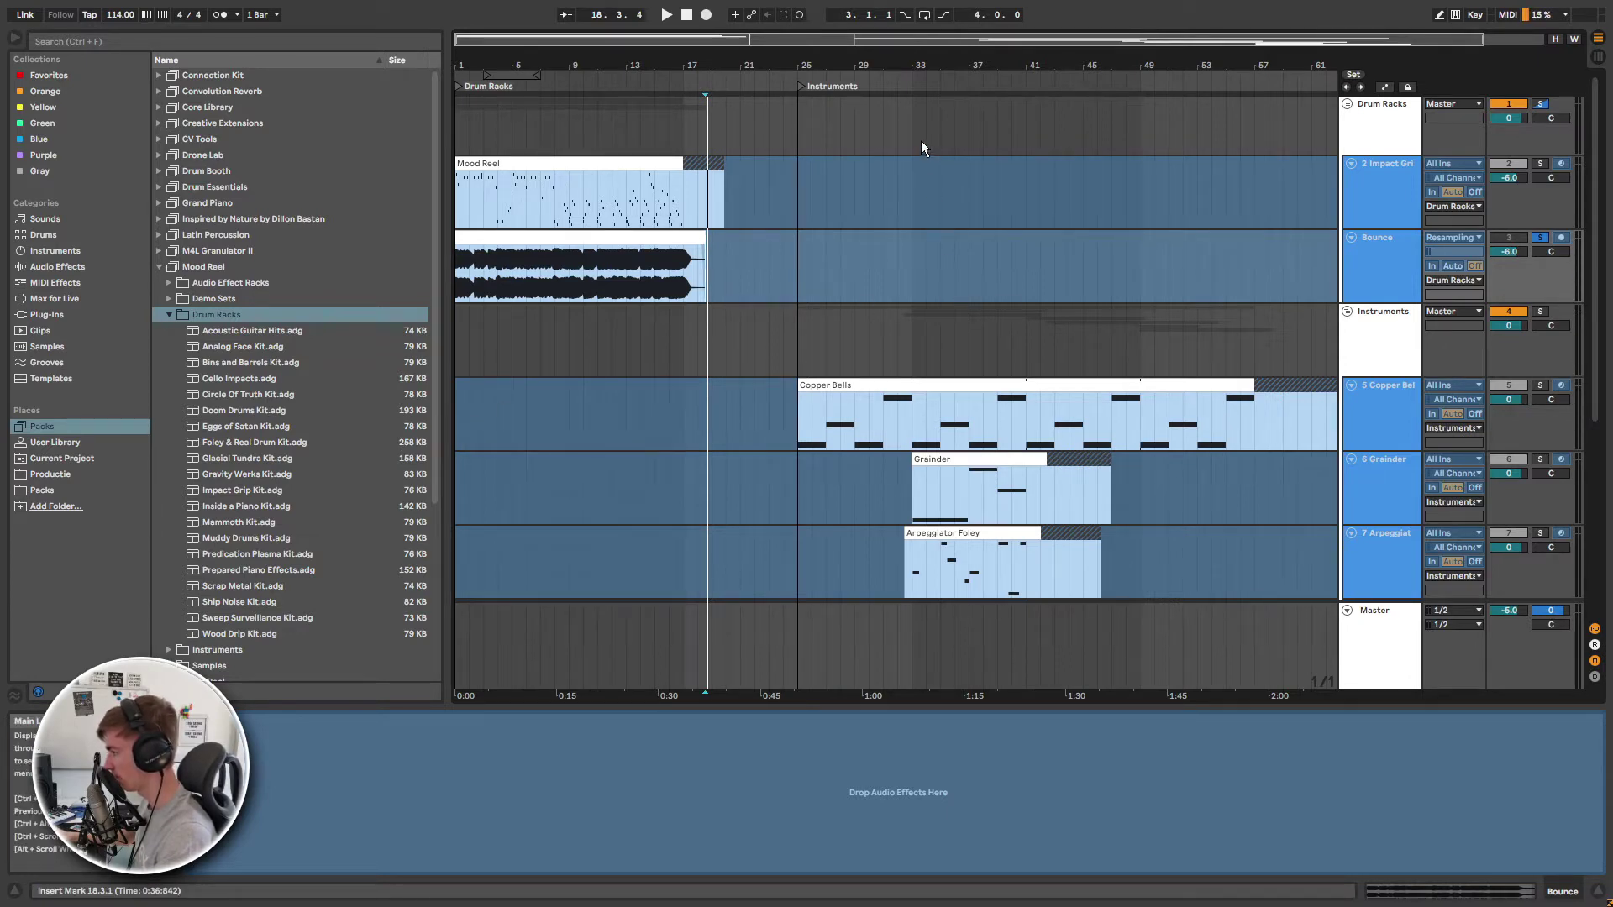
{"action": "key", "text": "ctrl+z"}
Step: Play the Instruments section from bar 25 with the Copper Bells macros showing
{"action": "key", "text": "space"}
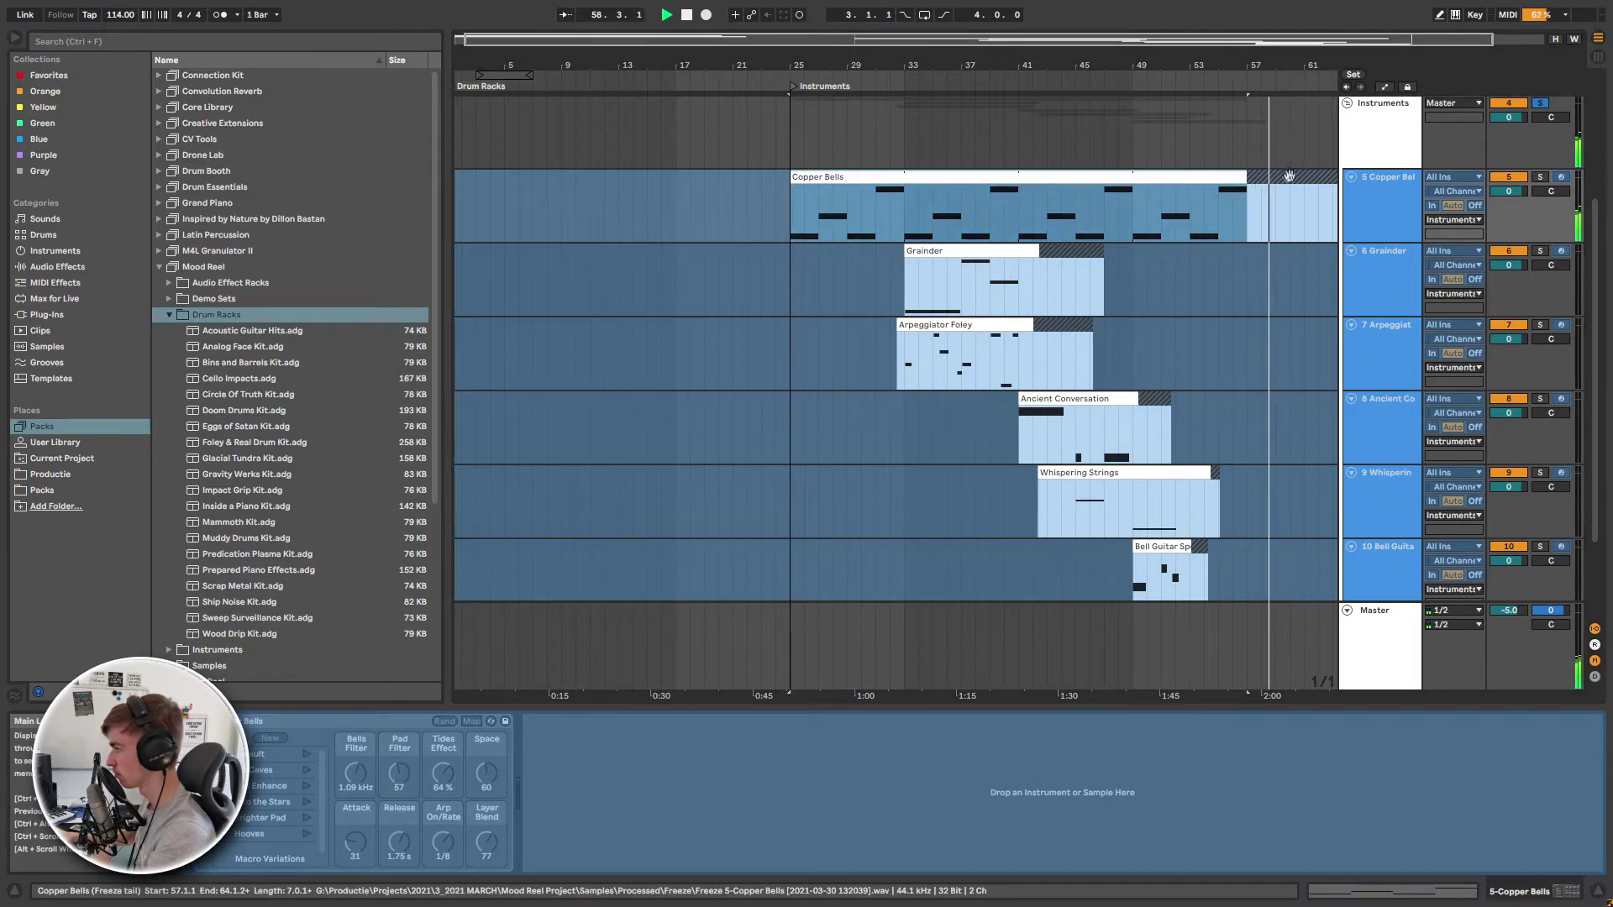
Step: Select the Copper Bells track and show its rack's chain list, including the Brushed Bell chain
{"action": "scroll", "coordinate": [1238, 203], "scroll_direction": "right", "scroll_amount": 3}
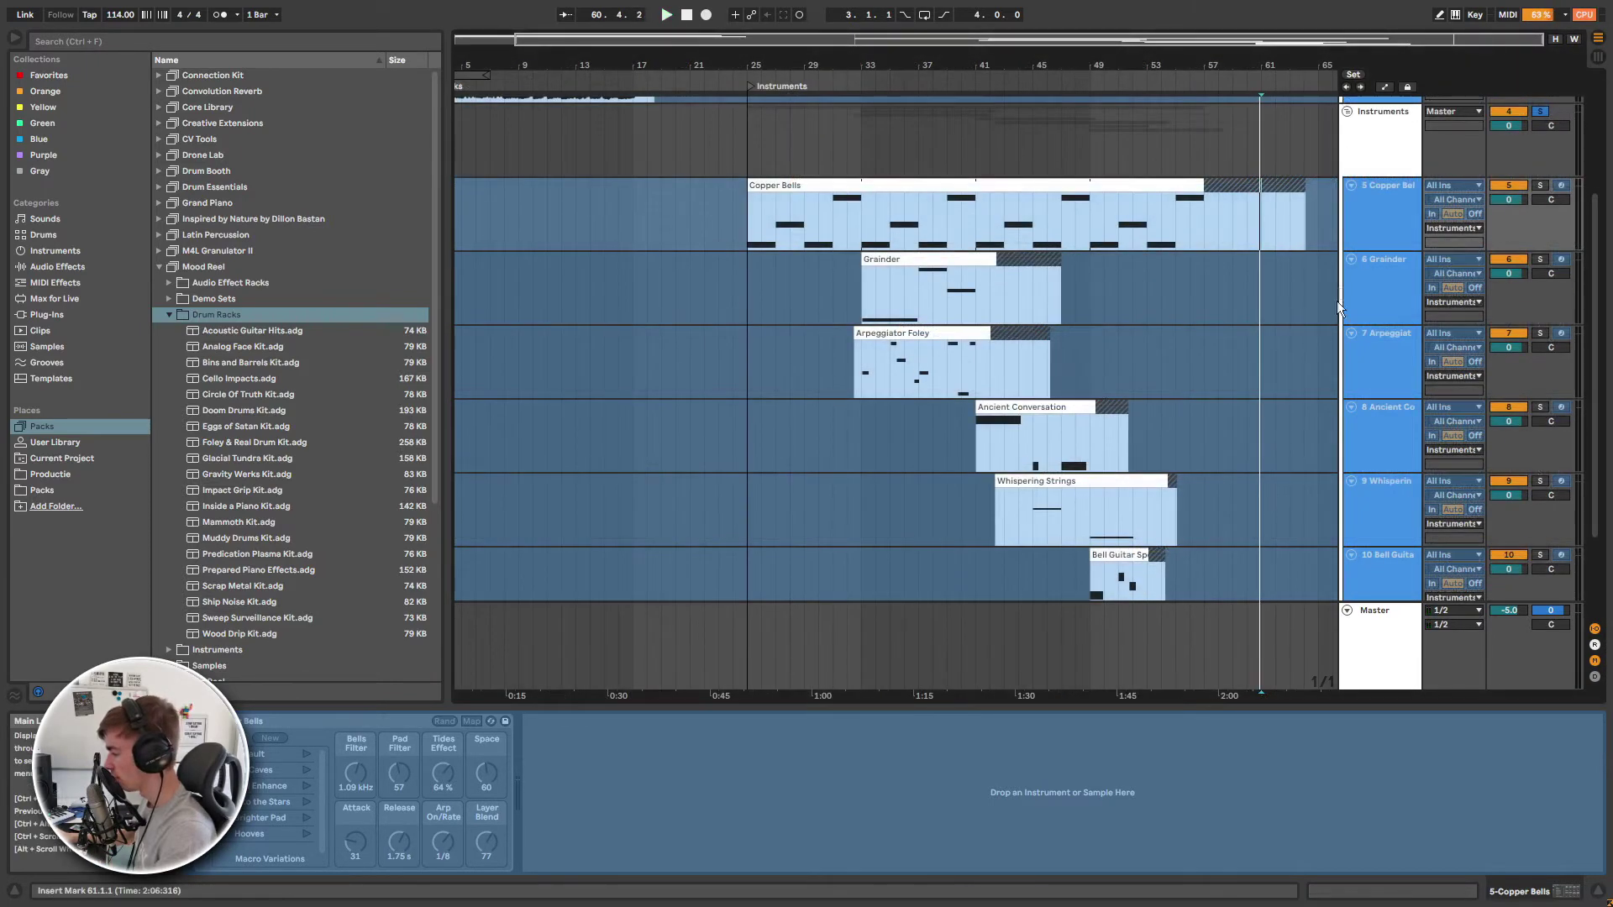
{"action": "left_click", "coordinate": [1384, 210]}
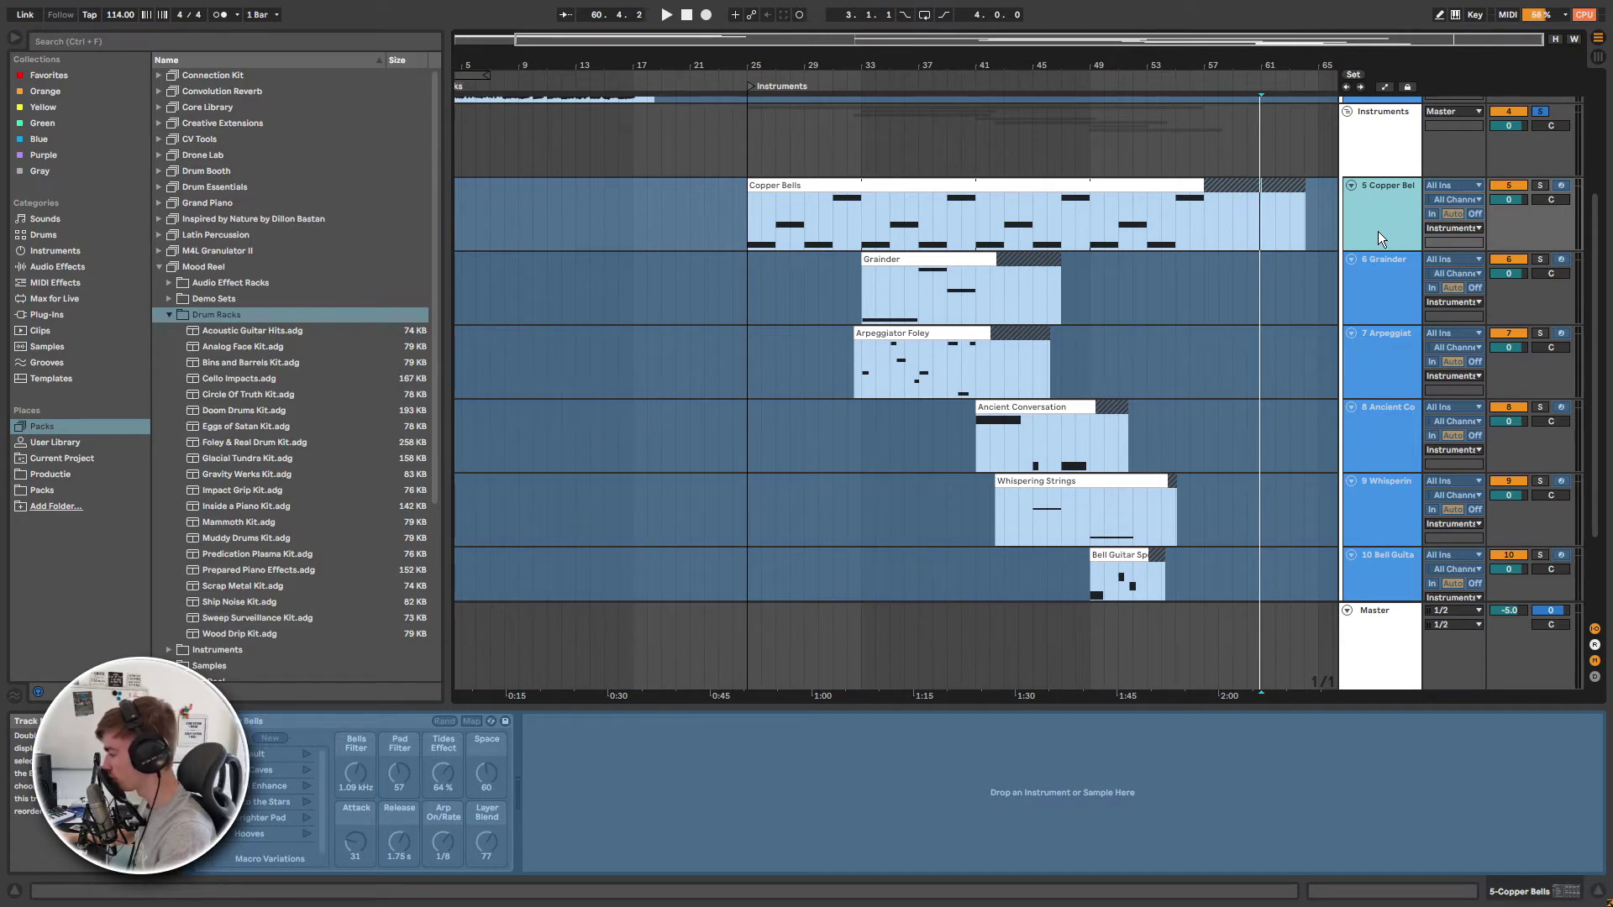
{"action": "left_click", "coordinate": [1268, 336]}
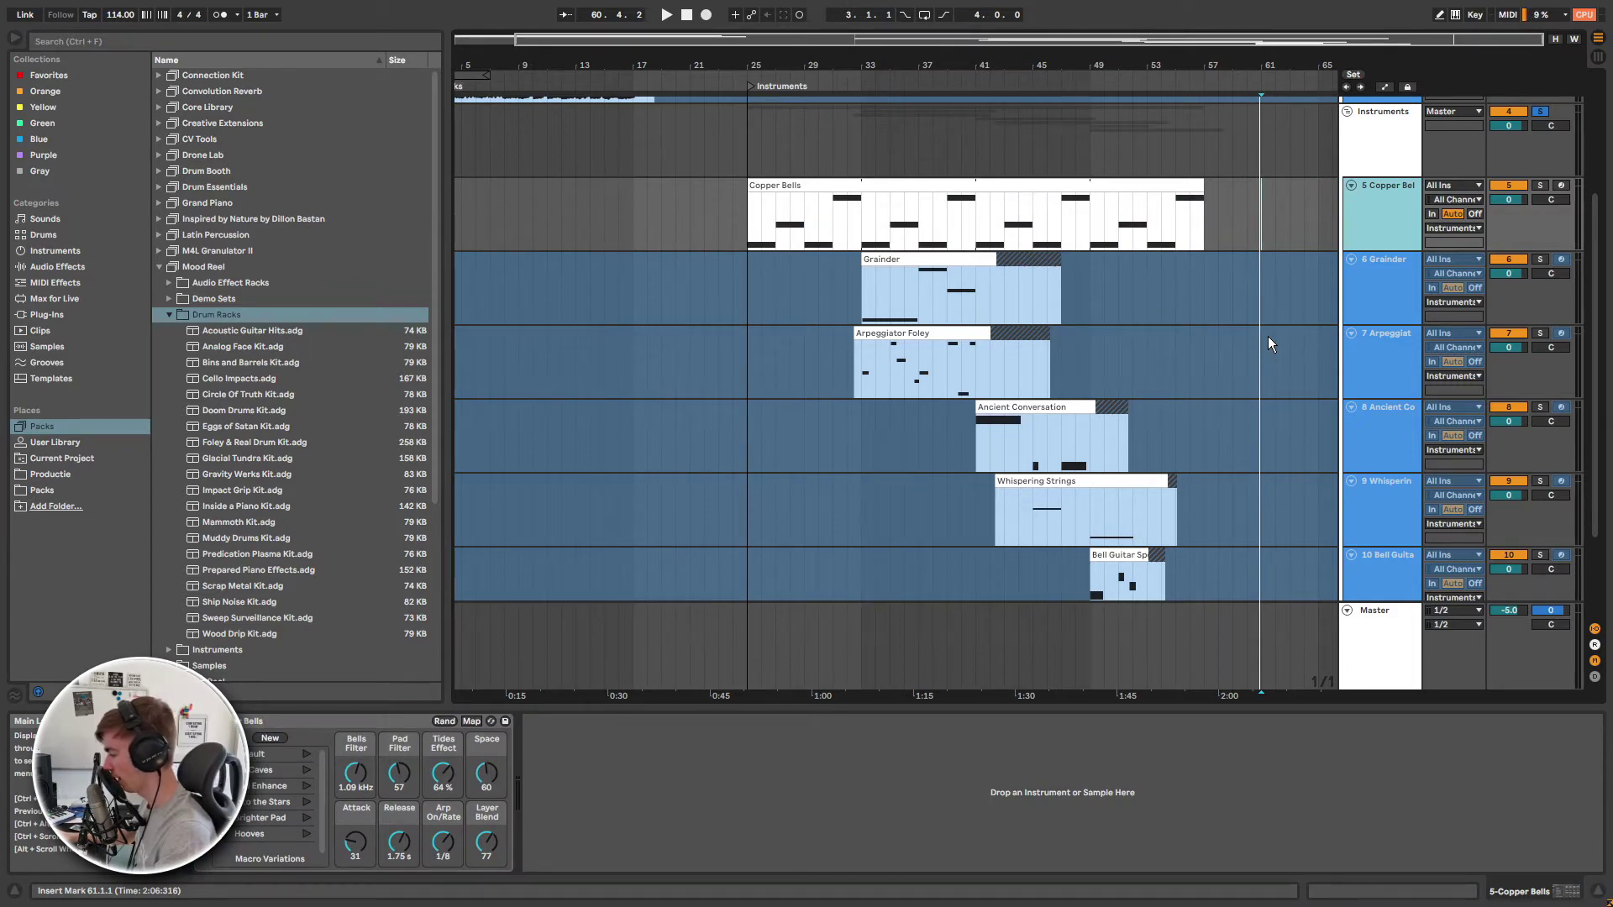
{"action": "left_click", "coordinate": [206, 752]}
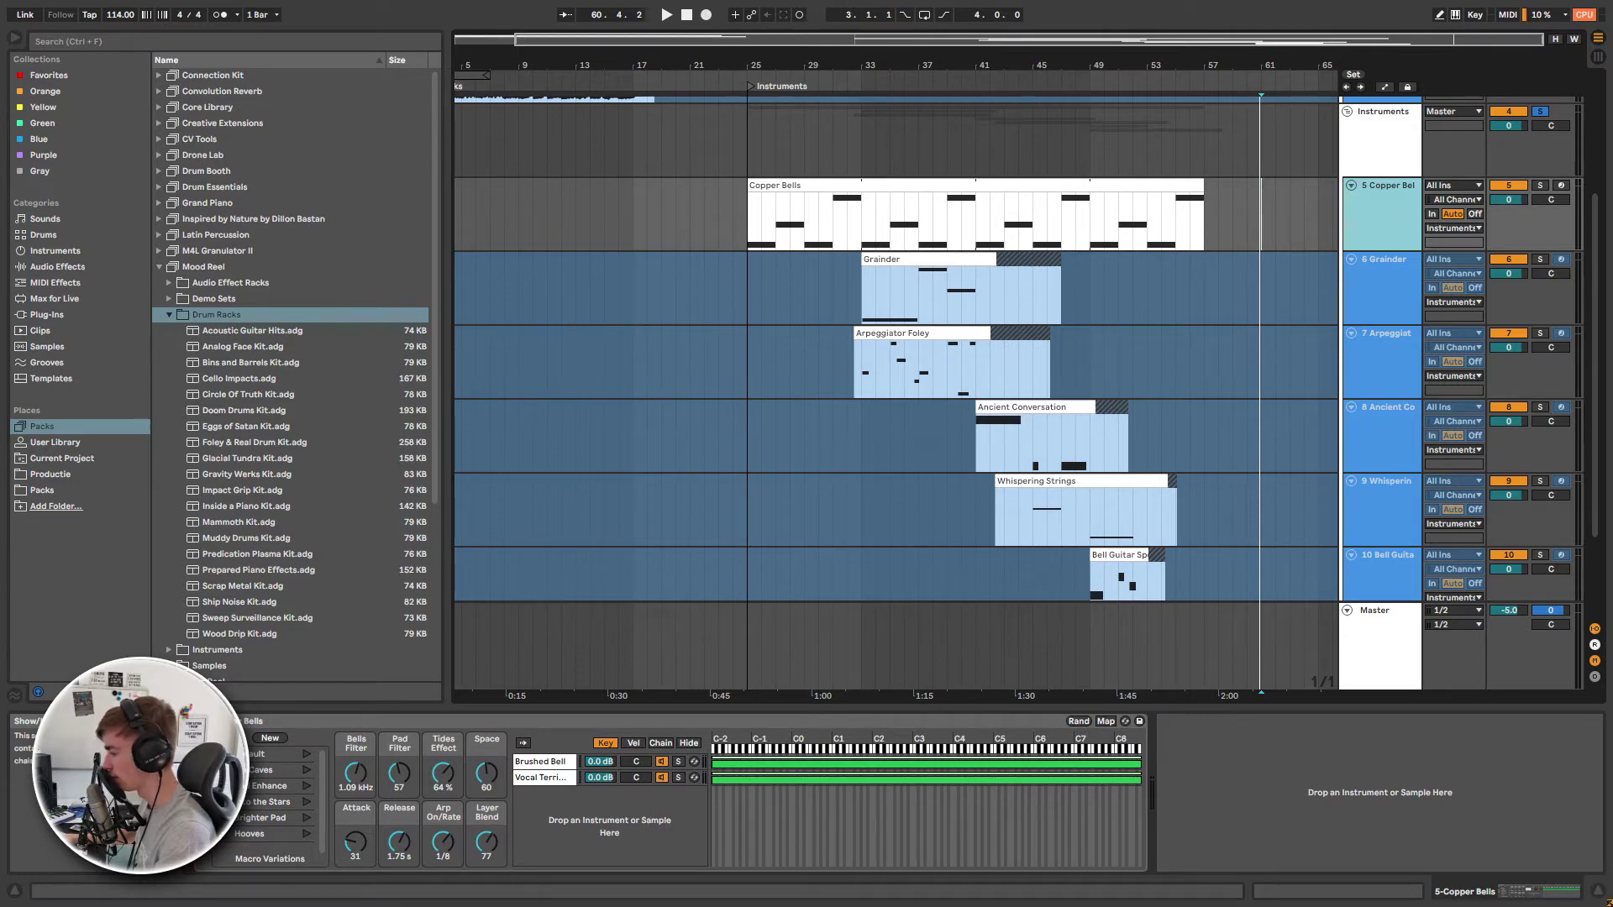
{"action": "left_click", "coordinate": [540, 761]}
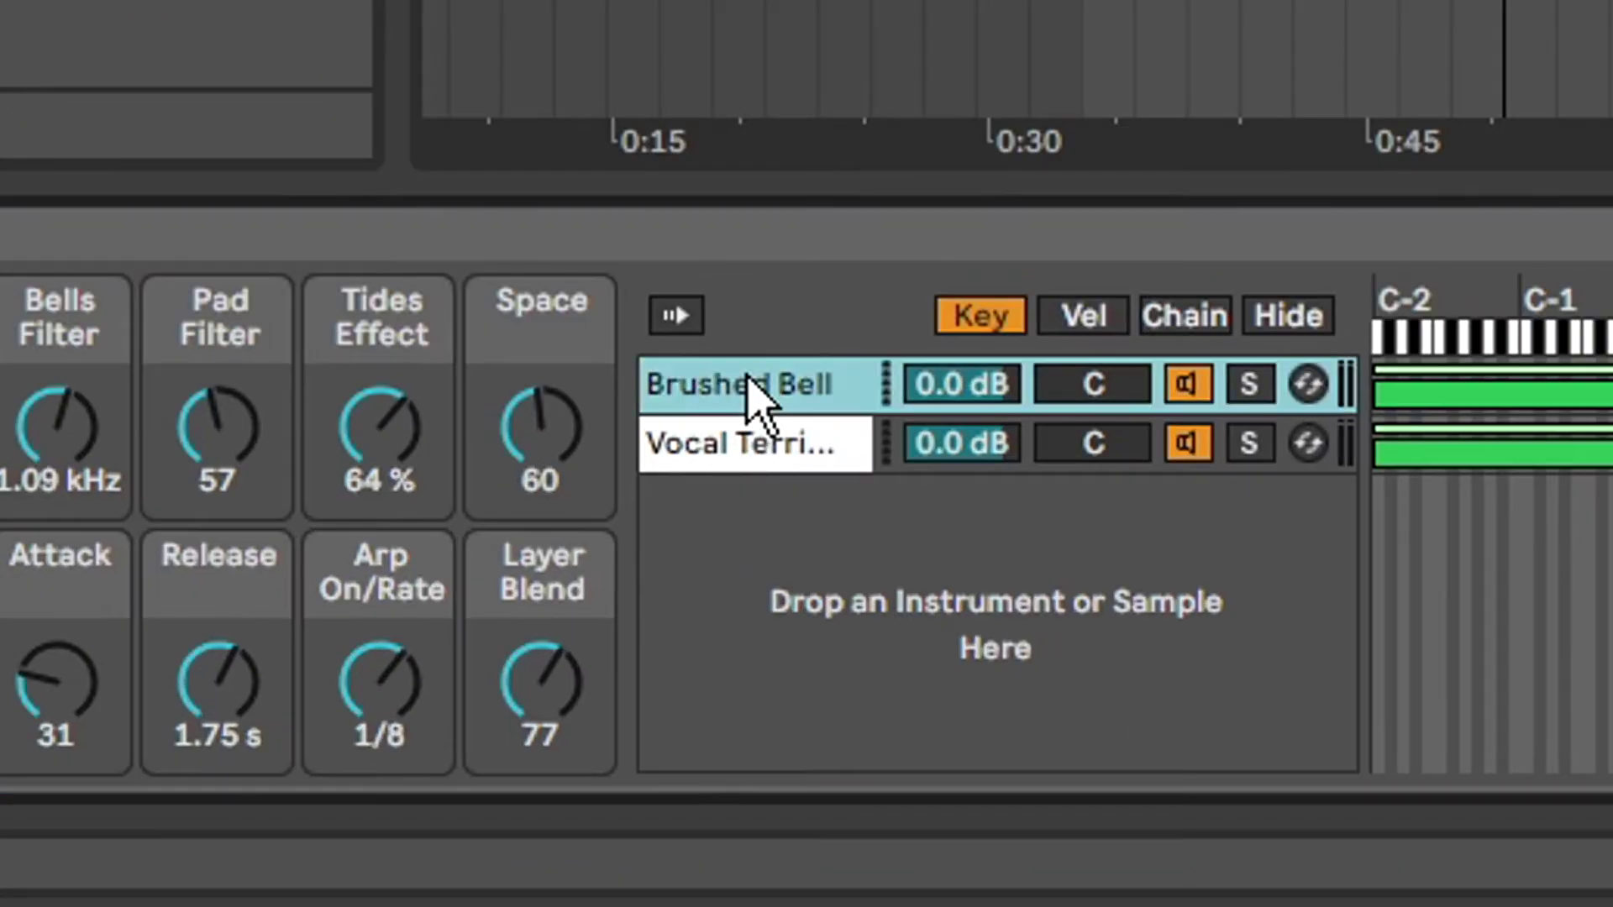
Step: Switch between the Brushed Bell and Vocal Territory chains, ending on Vocal Territory's synth
{"action": "left_click", "coordinate": [540, 776]}
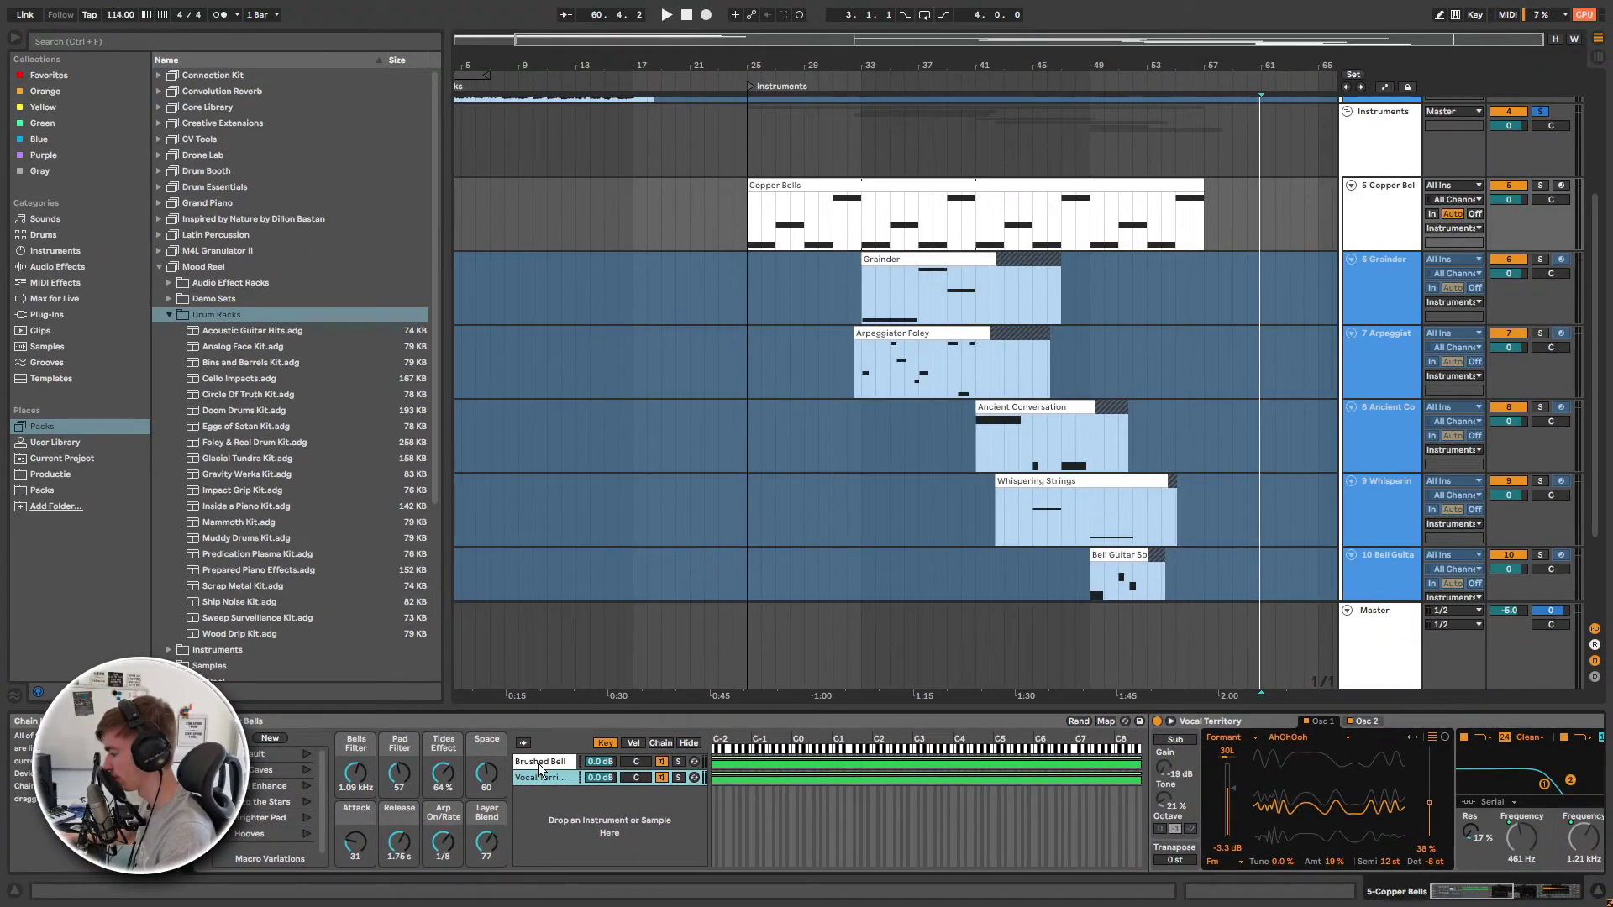
{"action": "left_click", "coordinate": [540, 764]}
{"action": "left_click", "coordinate": [536, 776]}
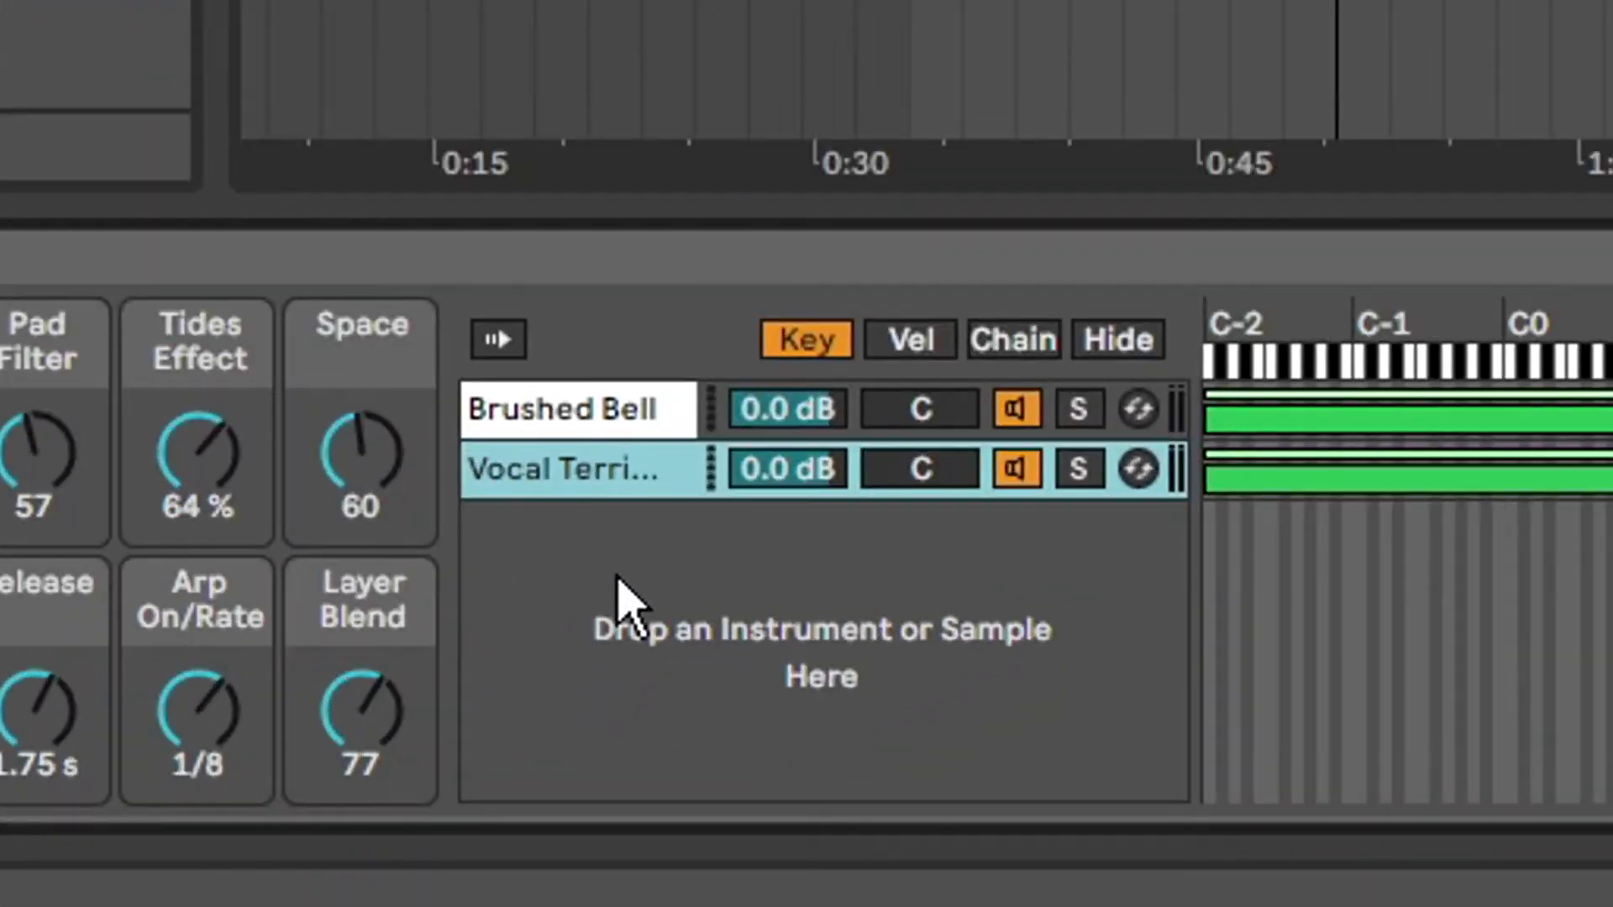
Step: Create a new empty third chain in the Copper Bells rack to hold Serum_x64
{"action": "right_click", "coordinate": [555, 806]}
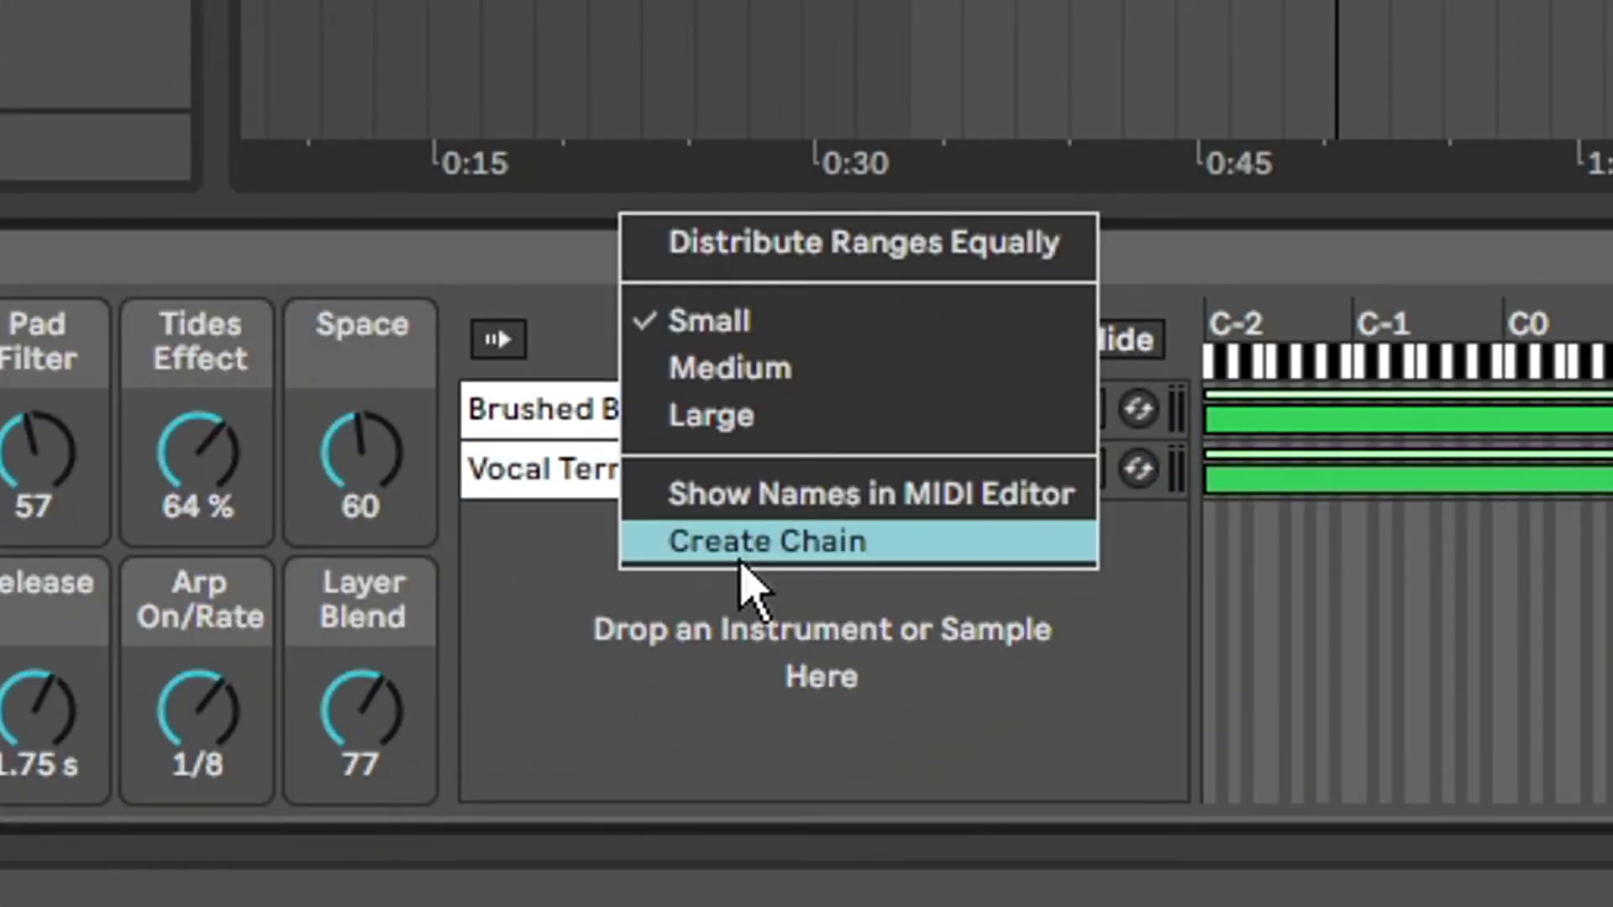
{"action": "left_click", "coordinate": [767, 544]}
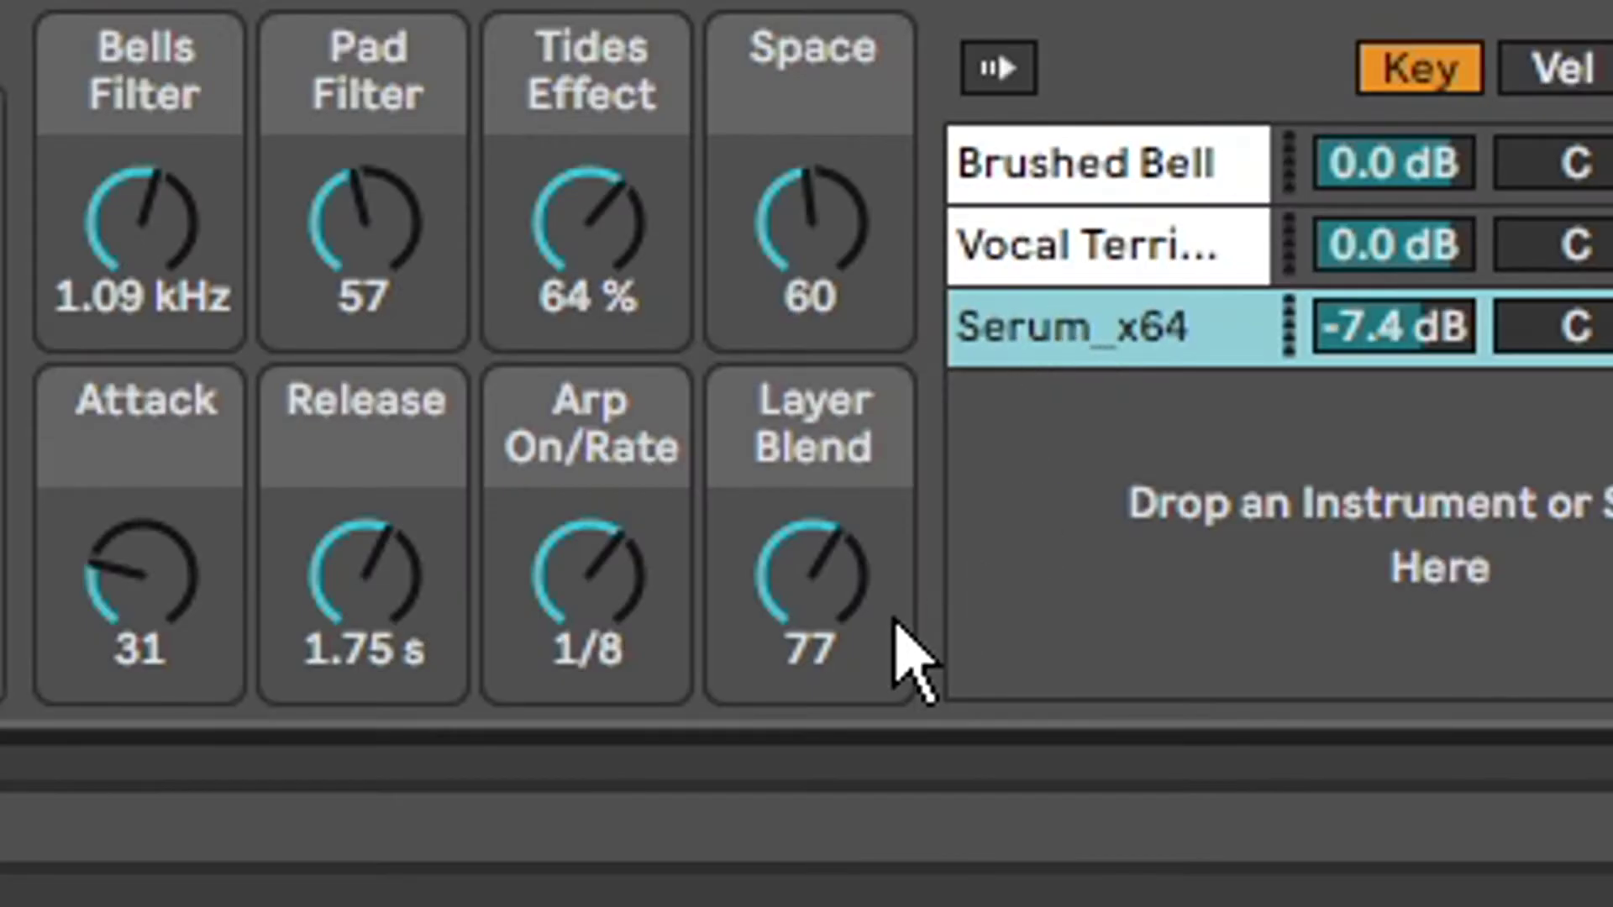
Step: Set the Serum_x64 chain's key zone from C2, fading it out between D3 and C4
{"action": "left_click", "coordinate": [834, 570]}
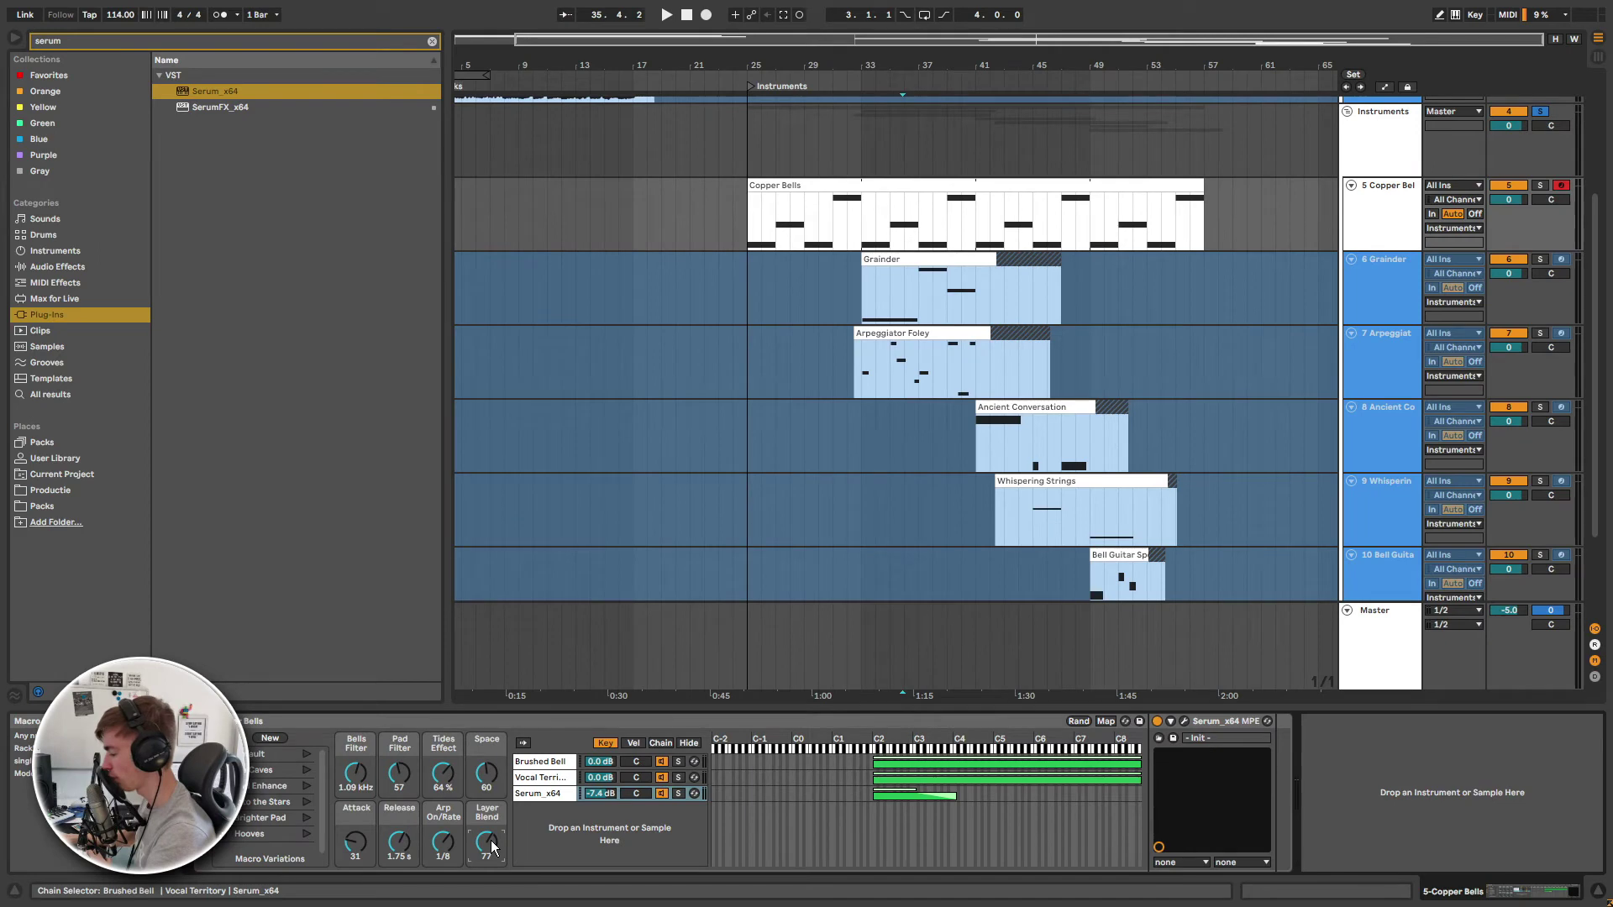
{"action": "left_click", "coordinate": [660, 742]}
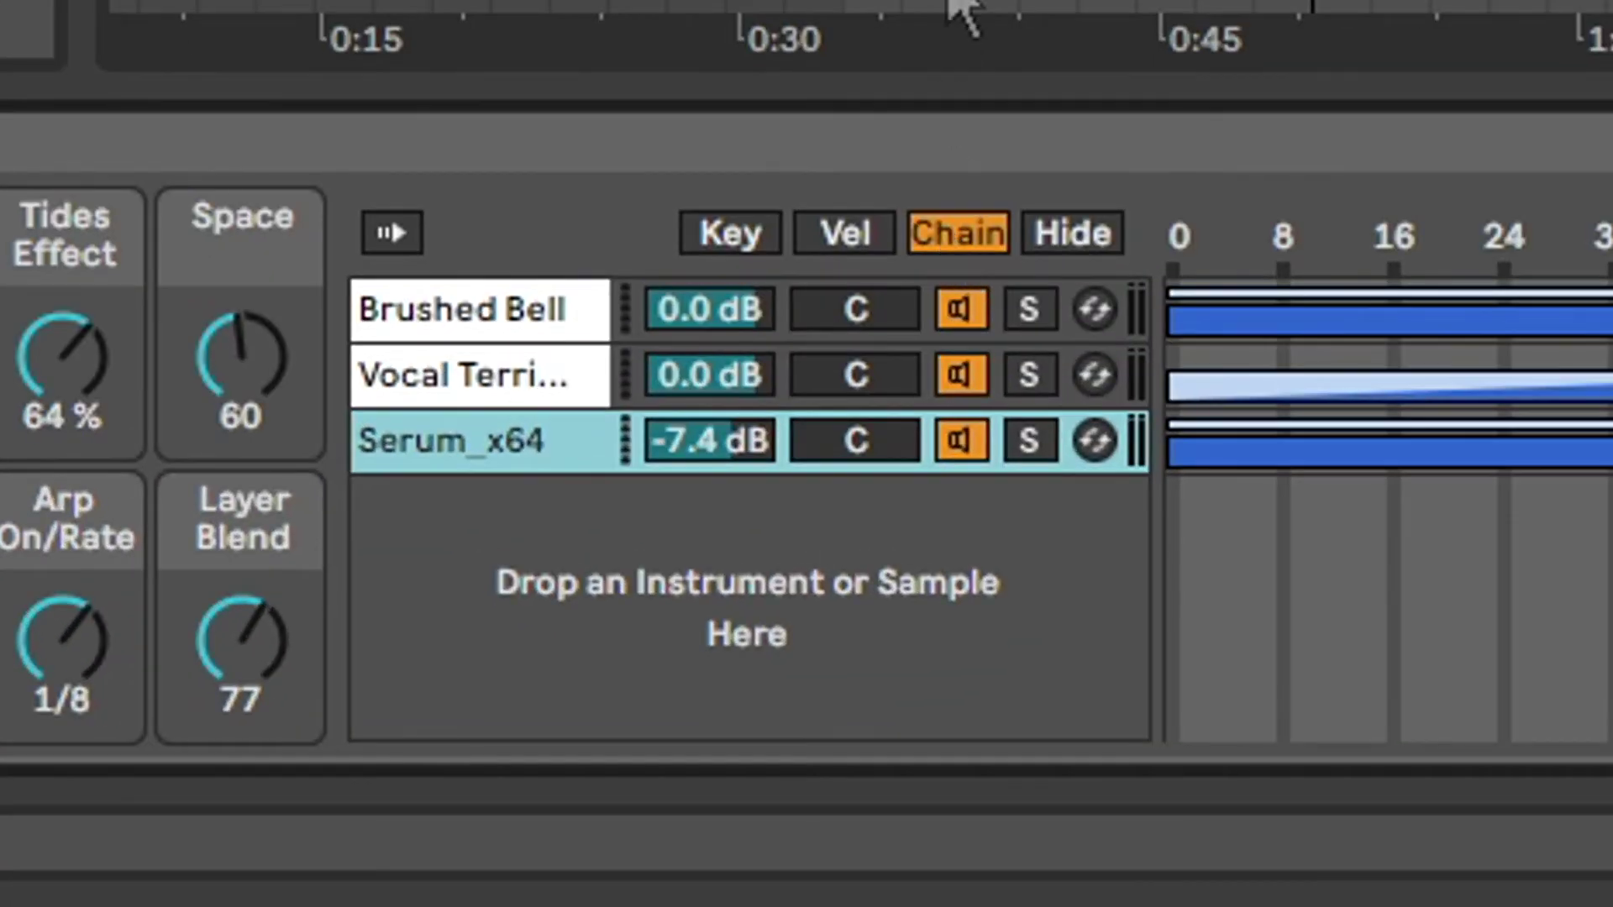
{"action": "left_click", "coordinate": [744, 237]}
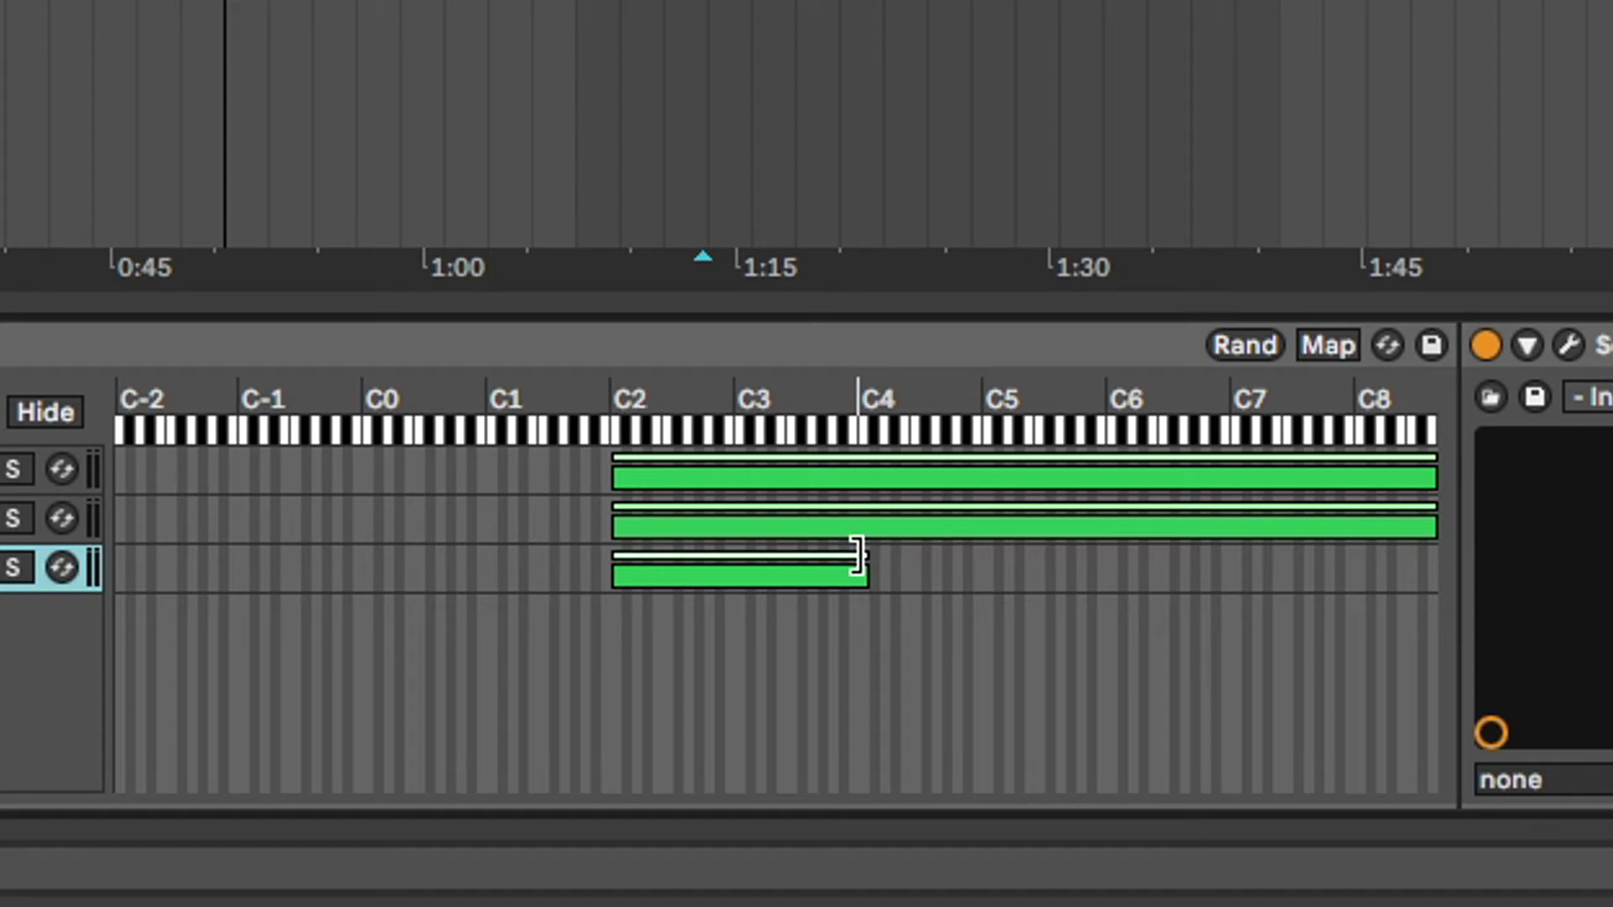
{"action": "left_click_drag", "start_coordinate": [857, 555], "coordinate": [733, 554]}
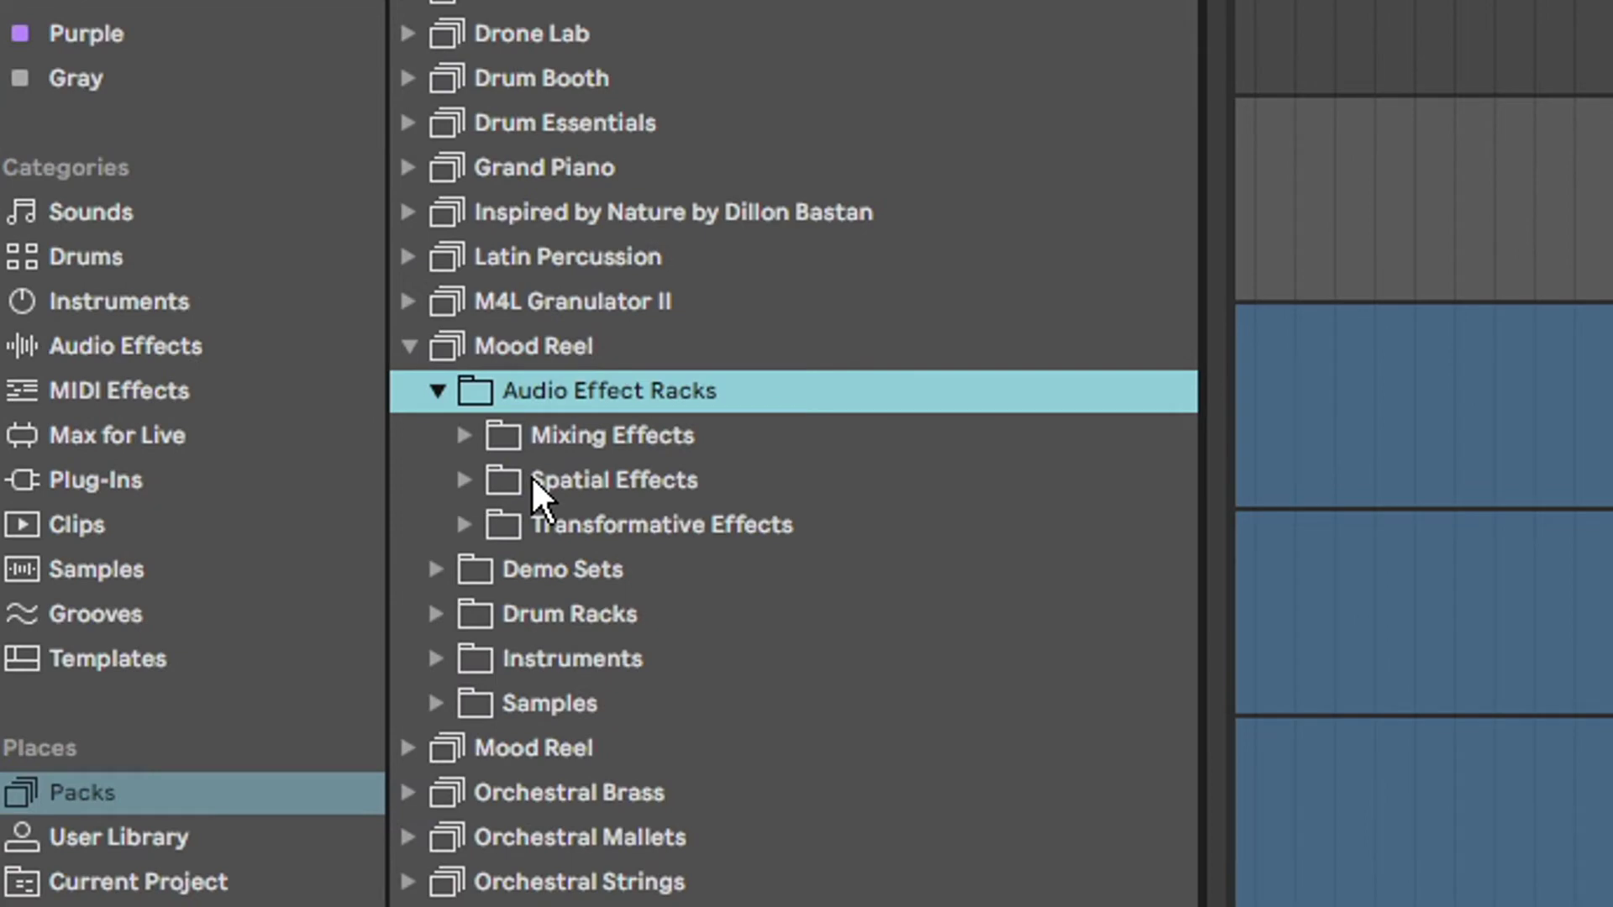
Step: Step through the Spatial and Transformative Effects folders, then expand Mixing Effects to list its racks
{"action": "key", "text": "Down"}
{"action": "key", "text": "Down"}
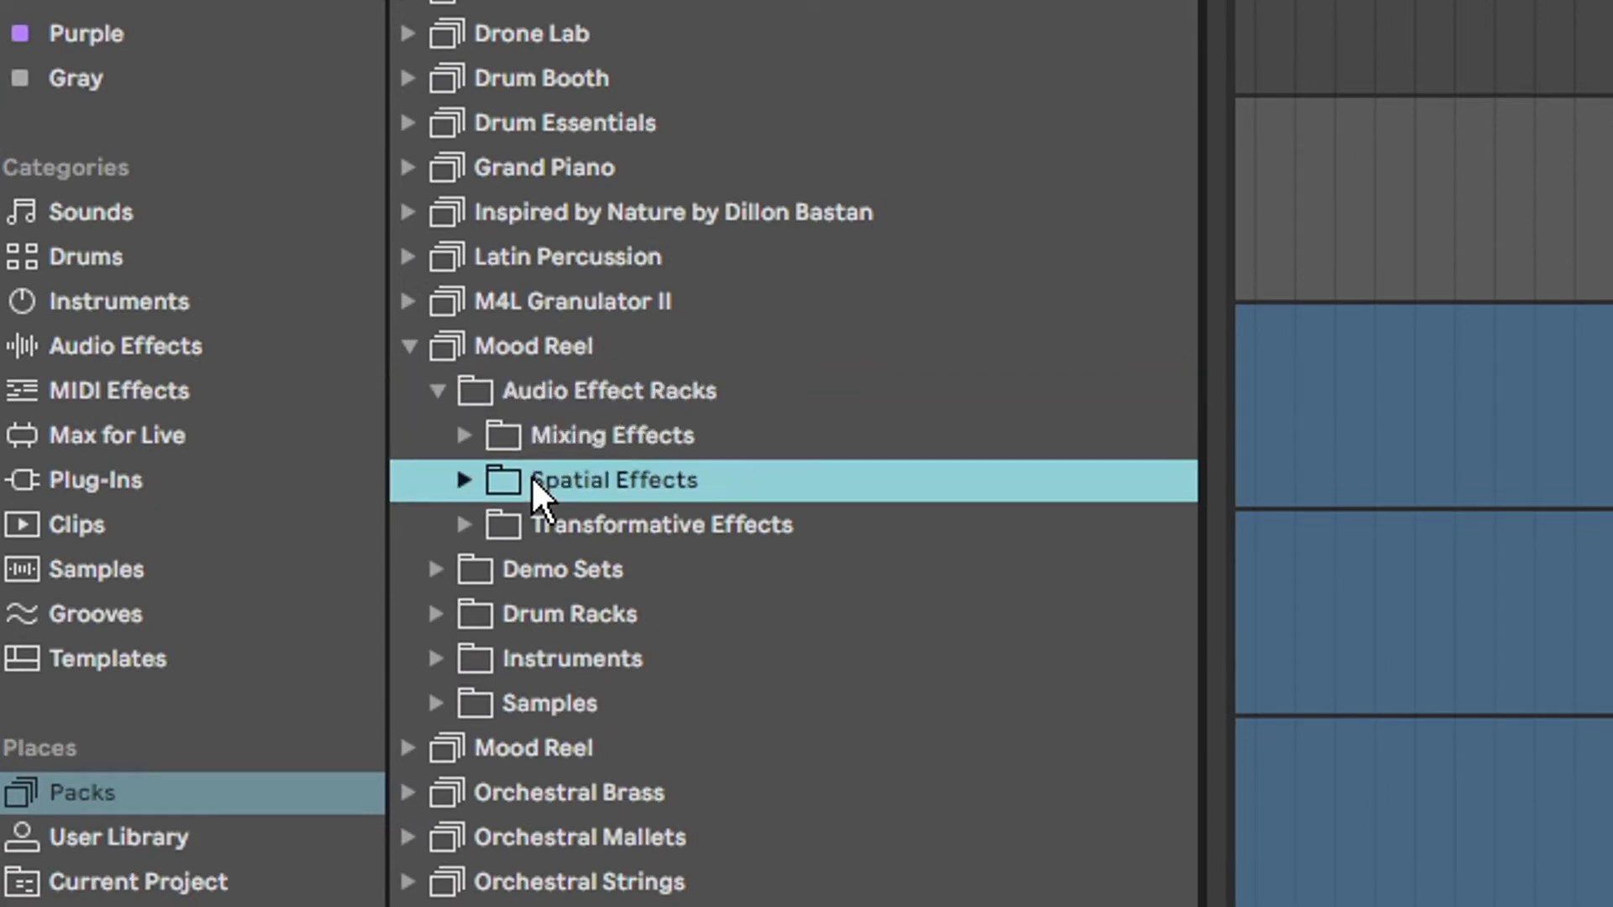
{"action": "key", "text": "Down"}
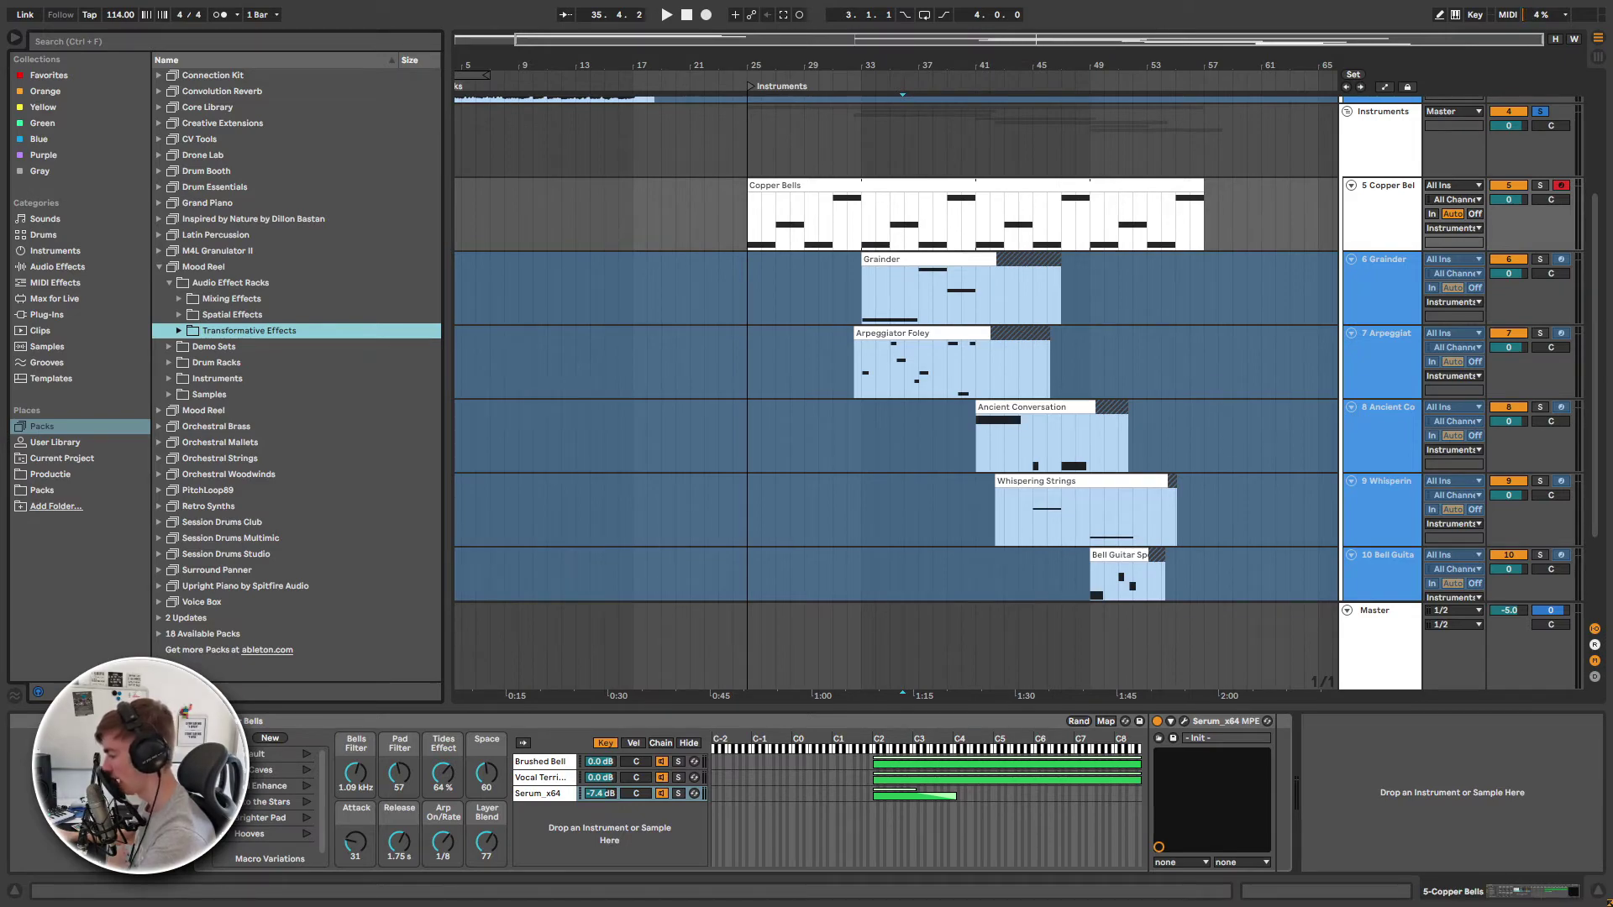
{"action": "key", "text": "Up"}
{"action": "key", "text": "Up"}
{"action": "key", "text": "Right"}
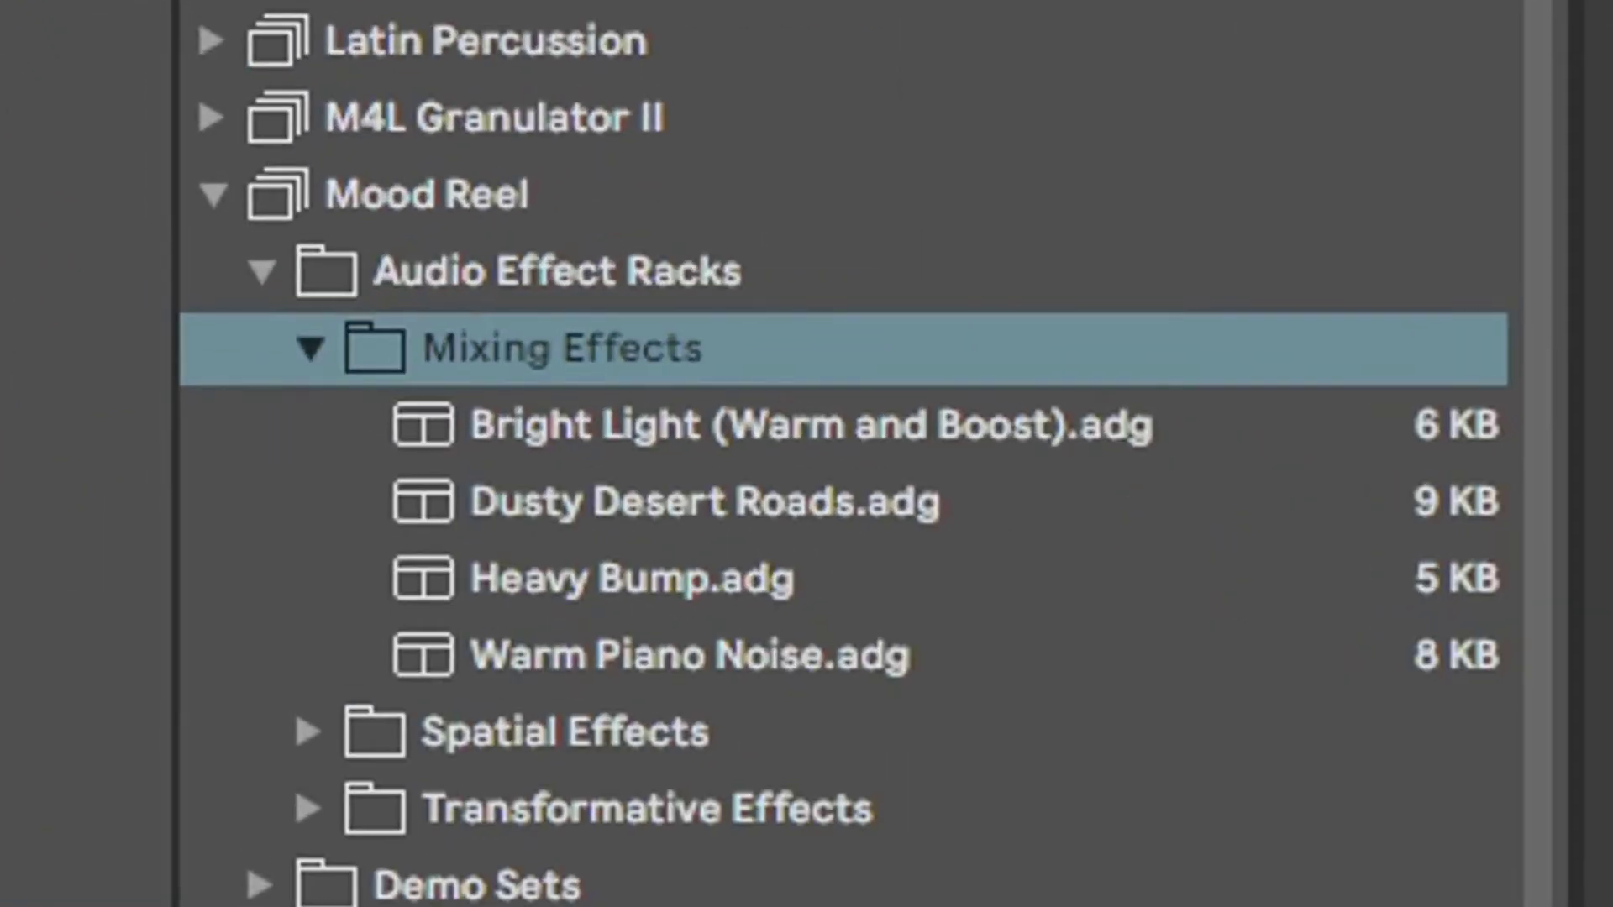
Step: Drag the Bright Light (Warm and Boost) rack onto the 12 MIDI track
{"action": "left_click", "coordinate": [624, 425]}
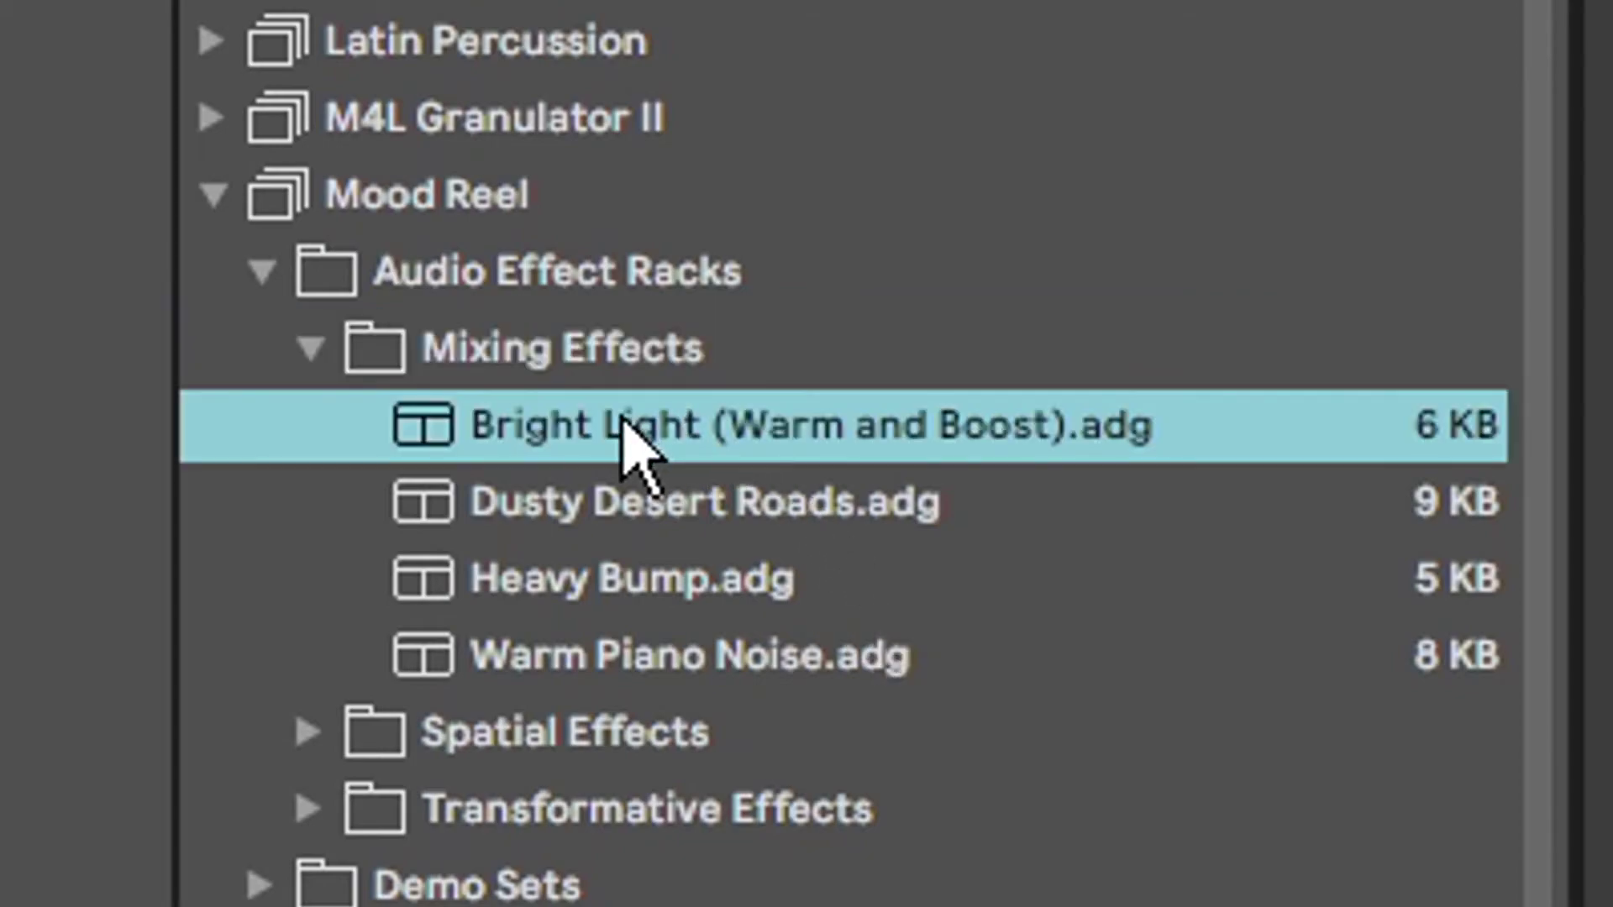
{"action": "left_click_drag", "start_coordinate": [623, 425], "coordinate": [886, 395]}
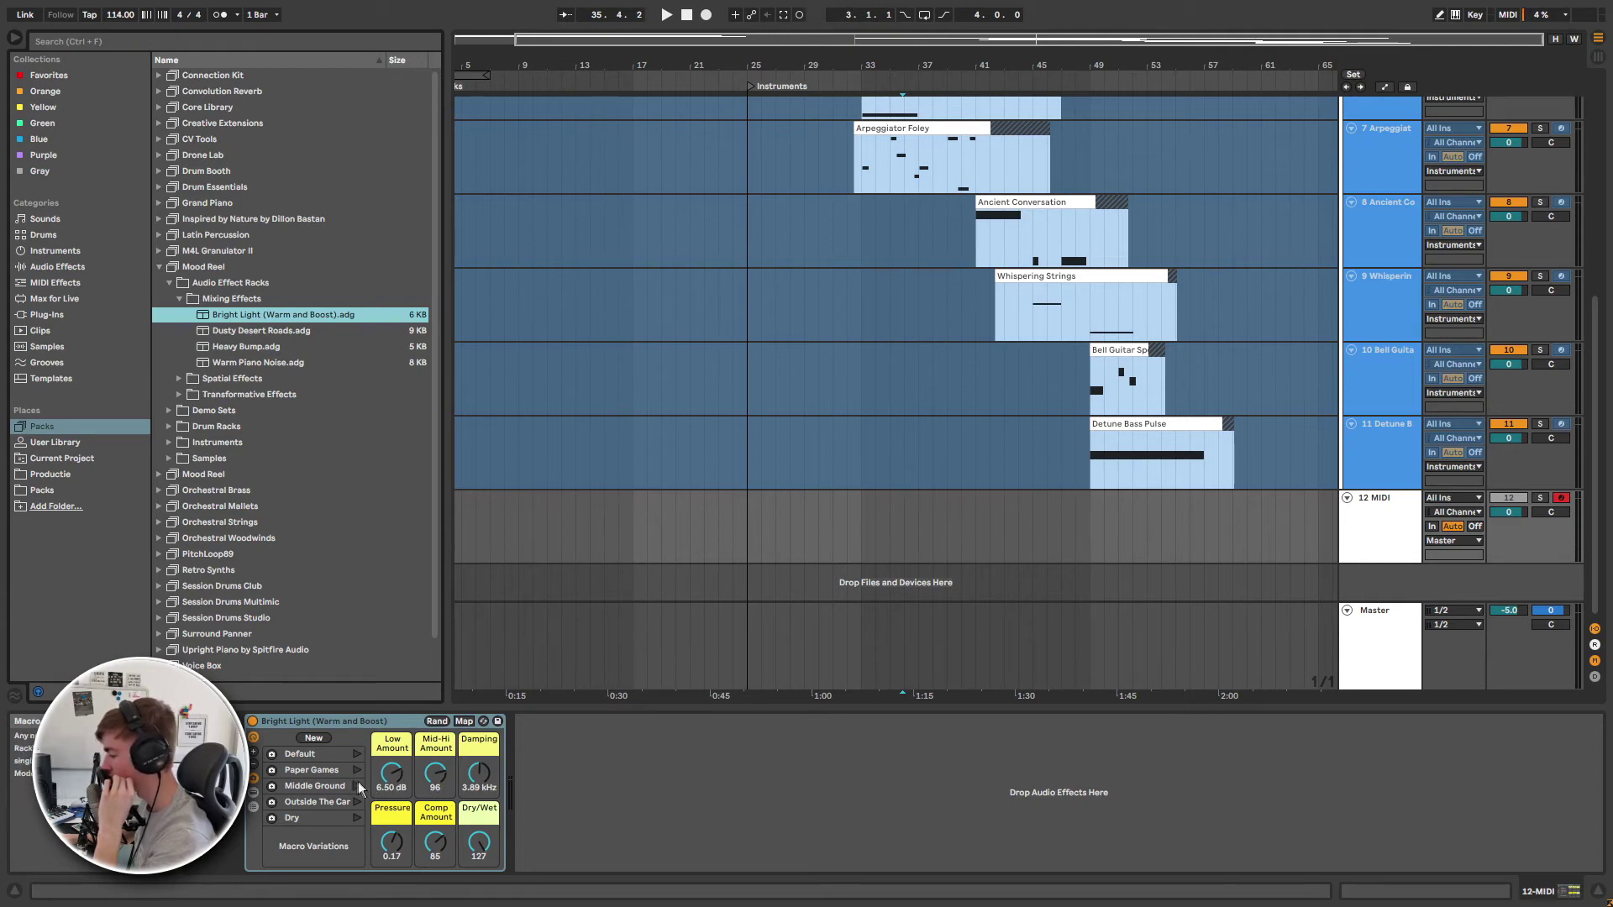
Step: Open the Bright Light chain list, view the Dry and Wet chains, and check the Dry/Wet macro's mappings
{"action": "left_click", "coordinate": [253, 793]}
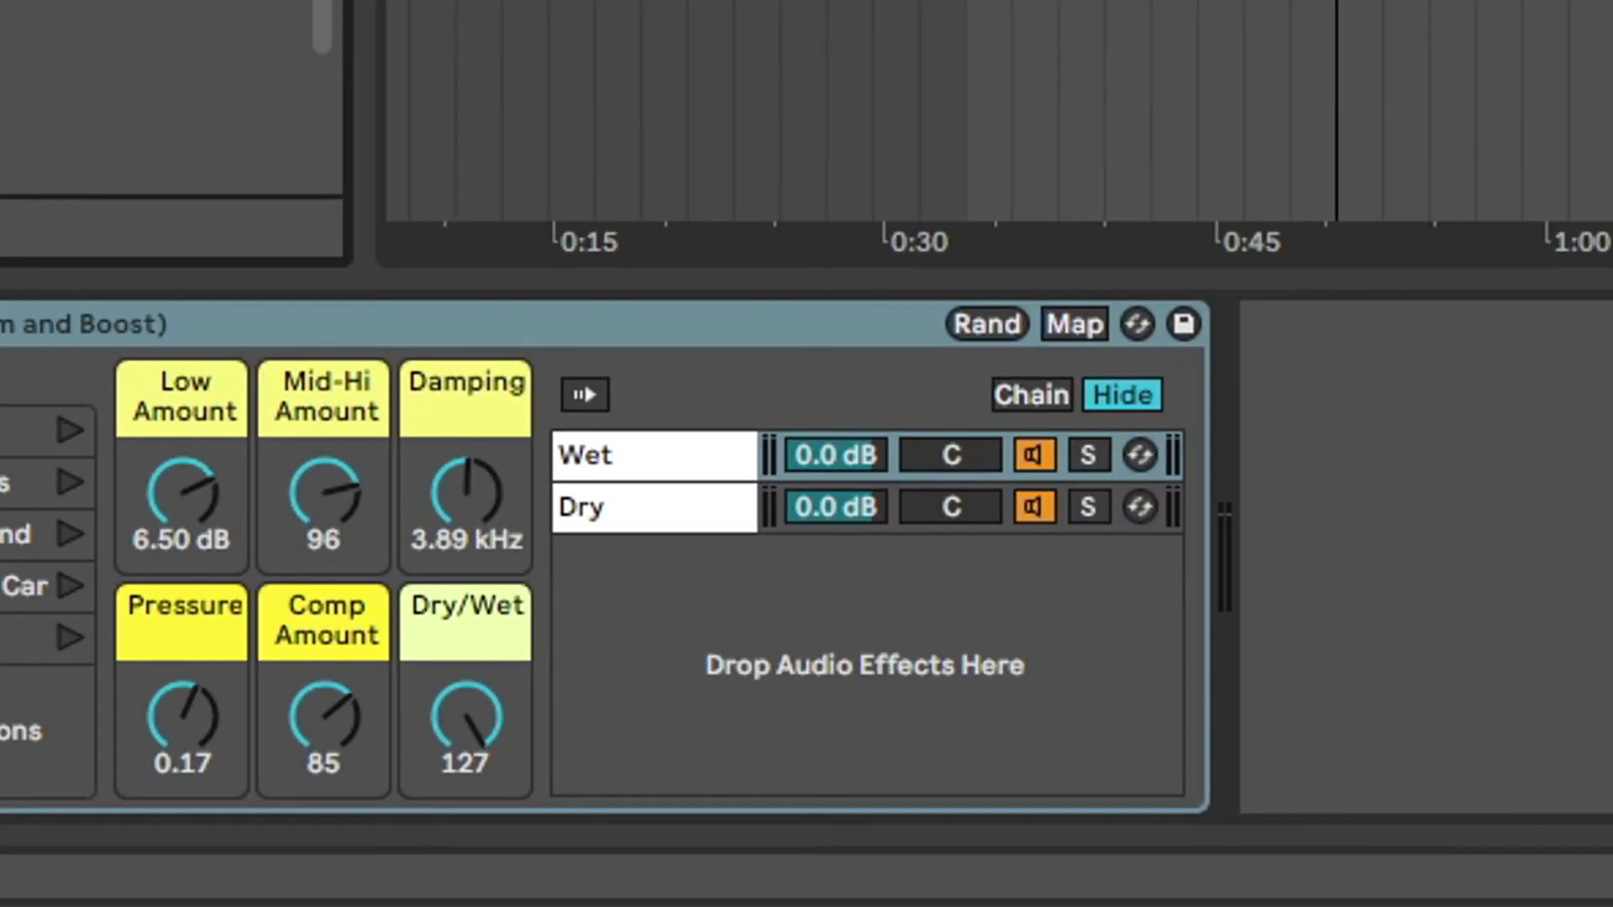
{"action": "left_click", "coordinate": [652, 511]}
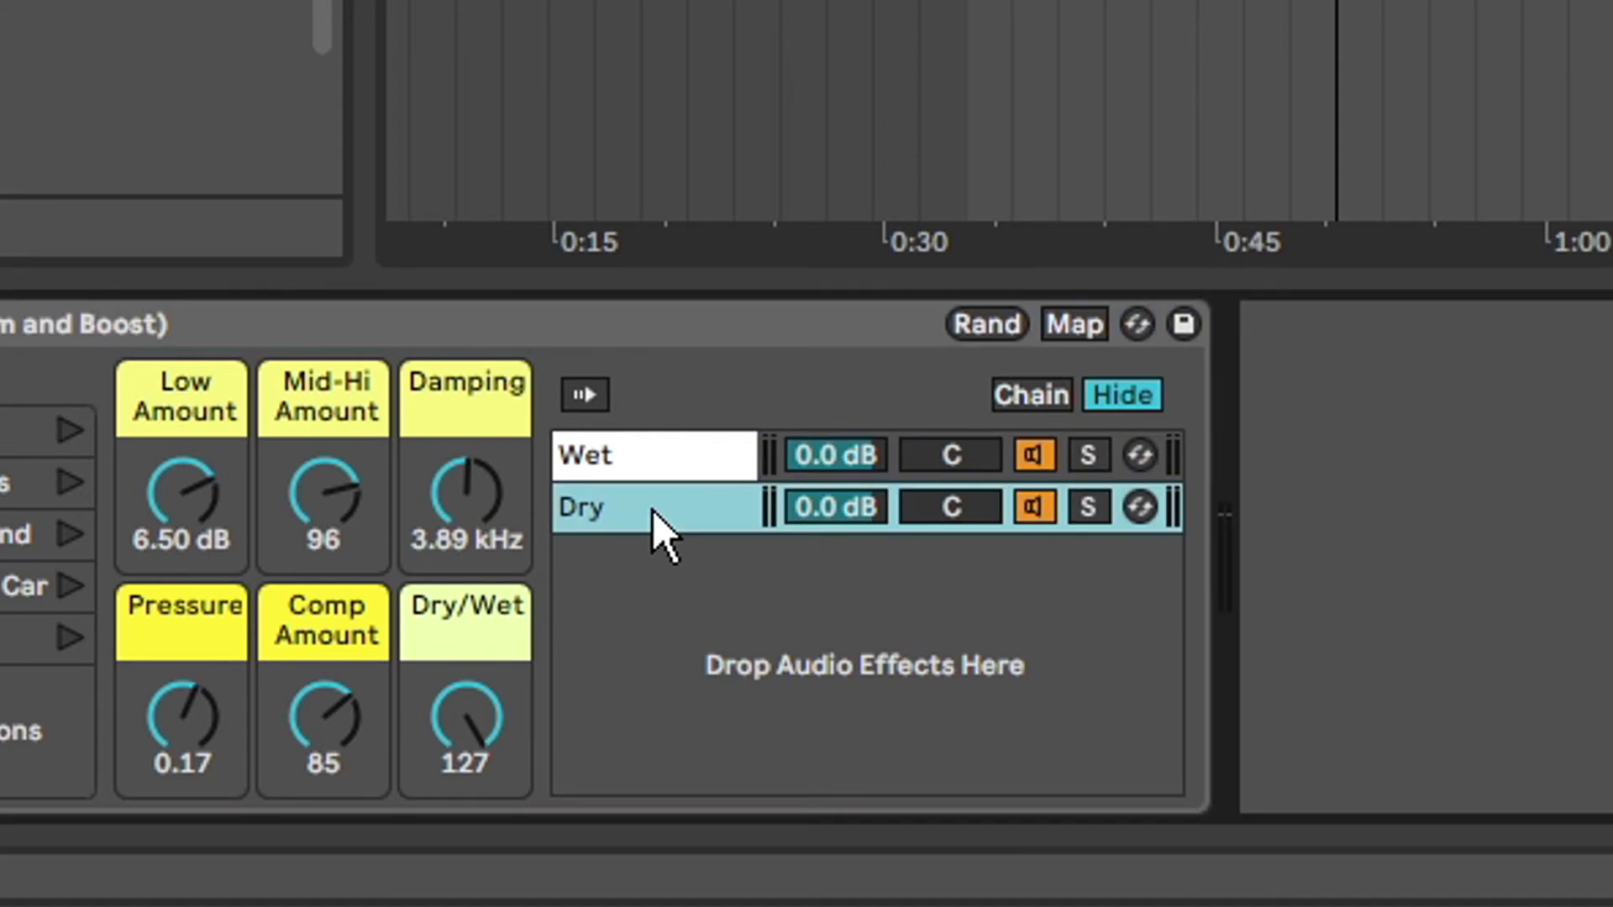
{"action": "left_click", "coordinate": [673, 469]}
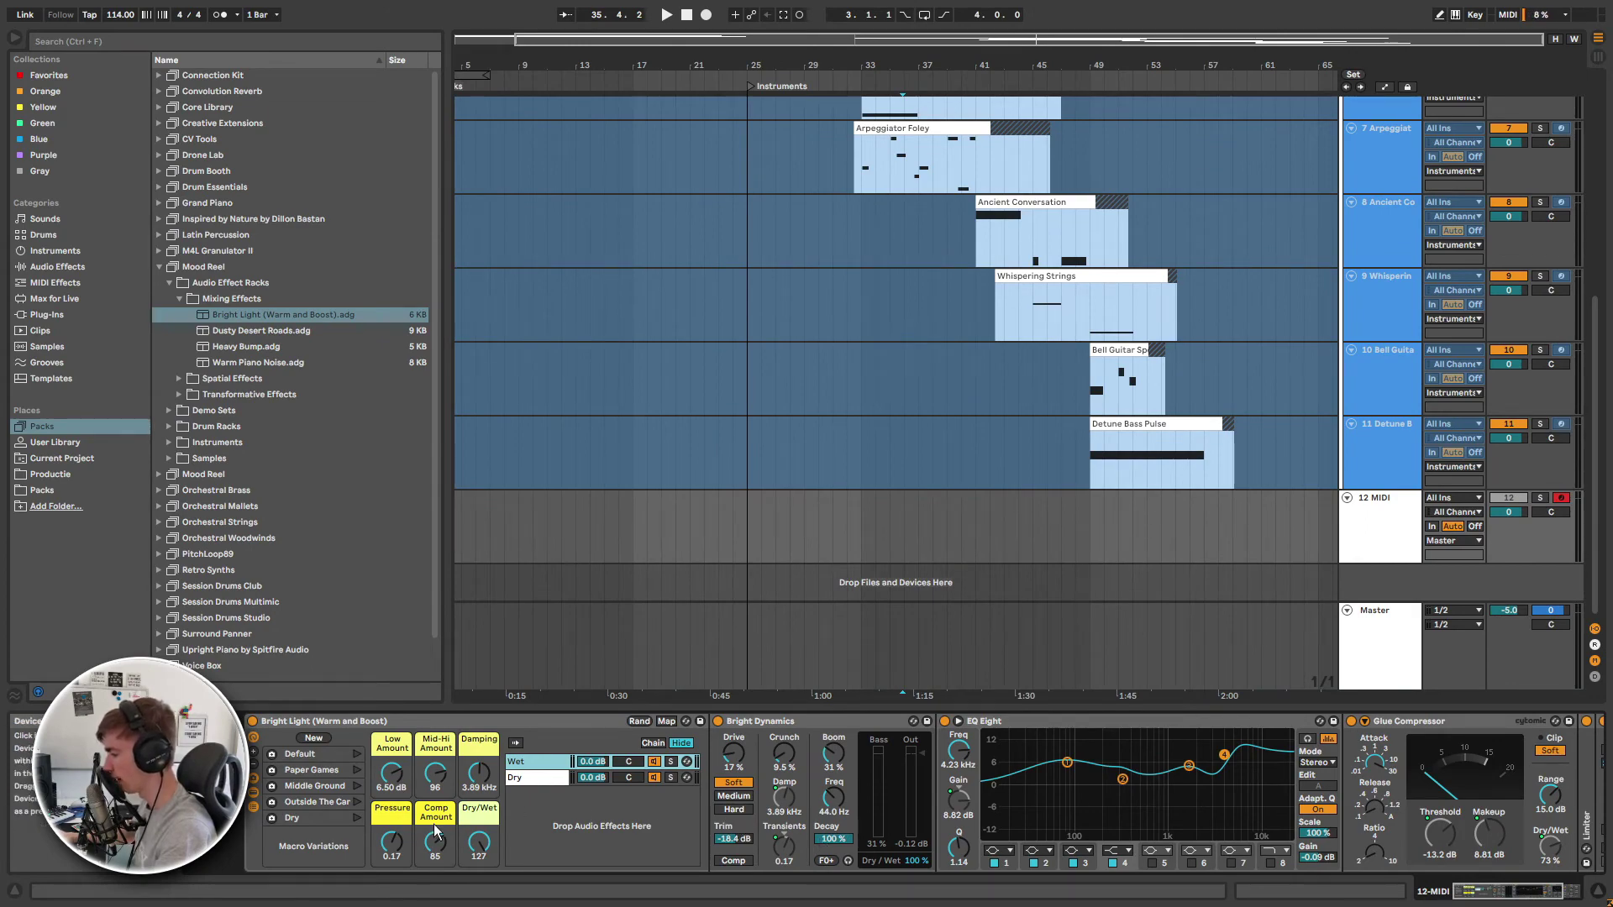
{"action": "right_click", "coordinate": [494, 810]}
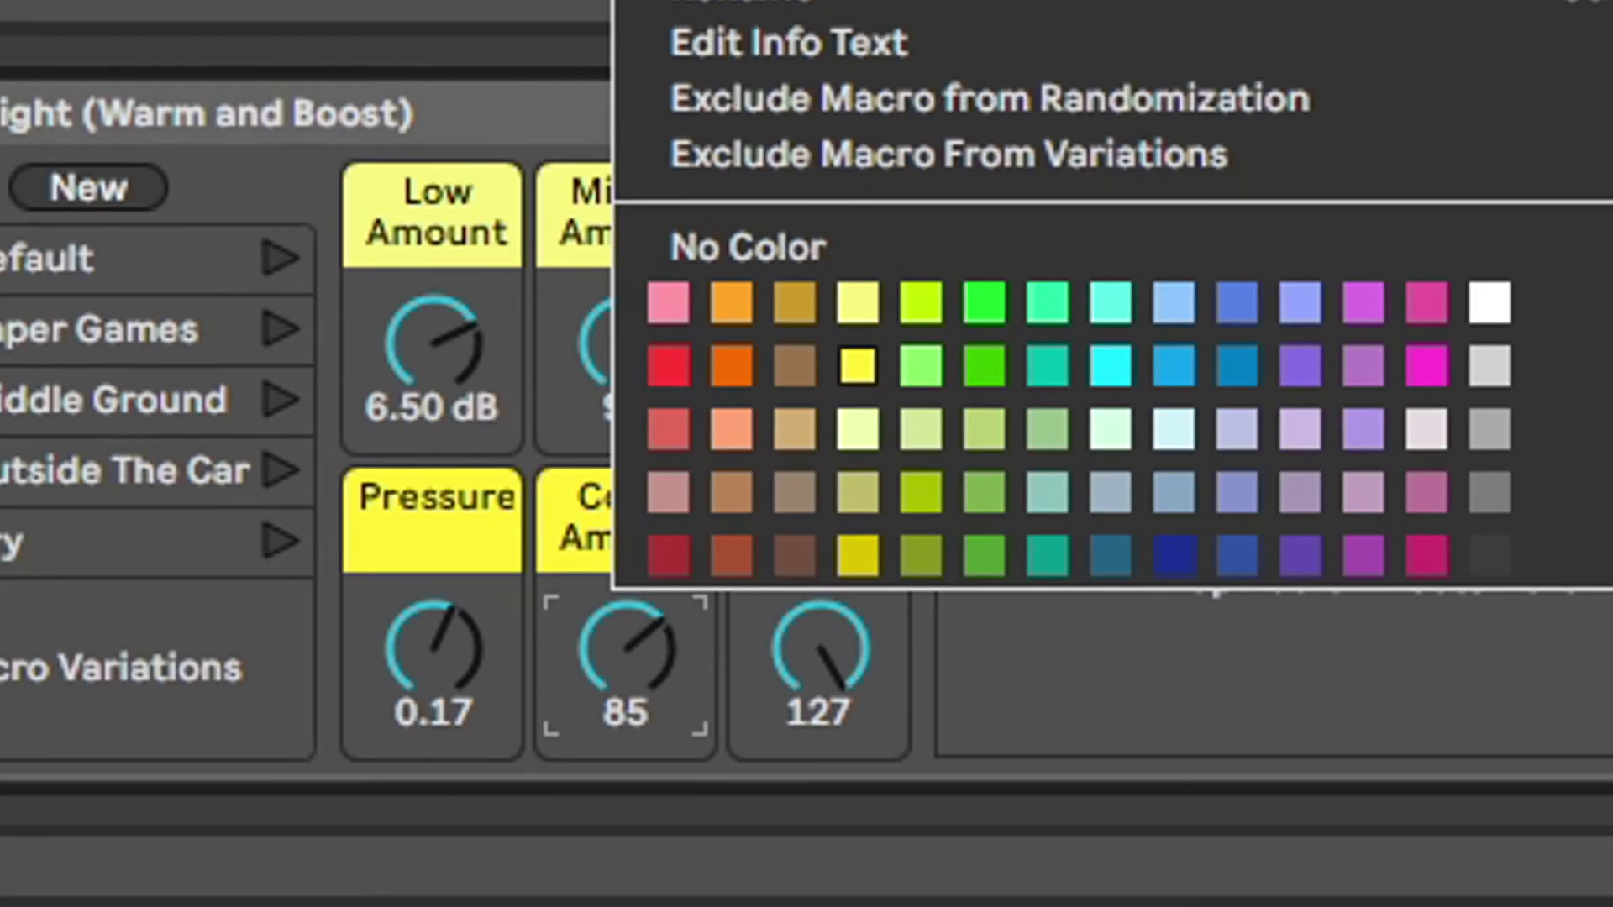
{"action": "left_click", "coordinate": [849, 555]}
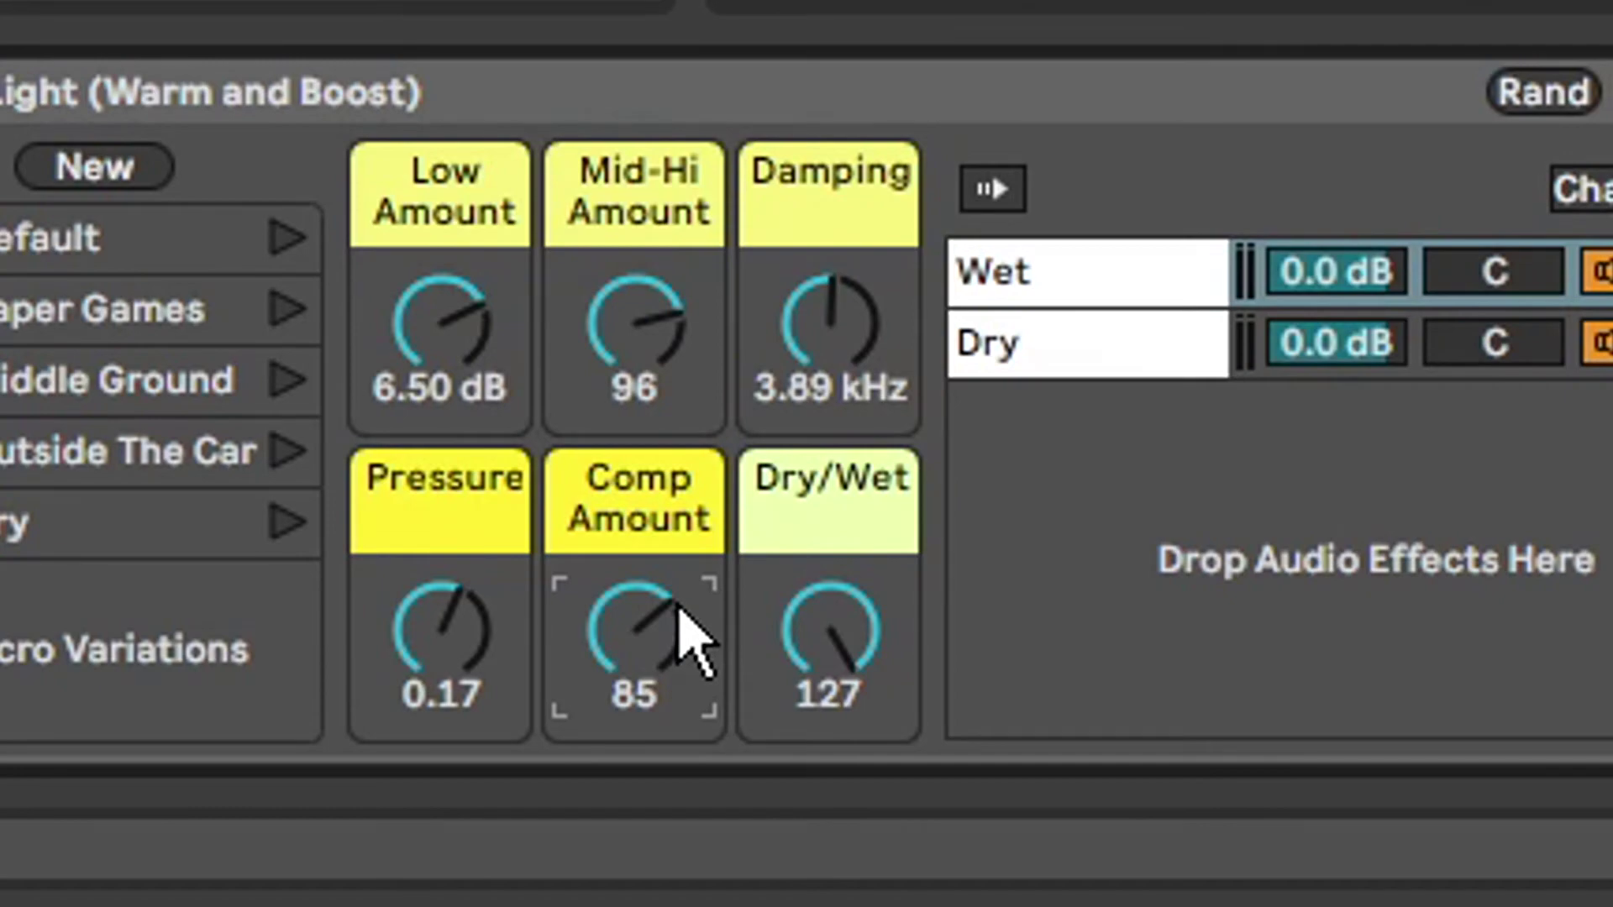
{"action": "left_click_drag", "start_coordinate": [681, 608], "coordinate": [681, 638]}
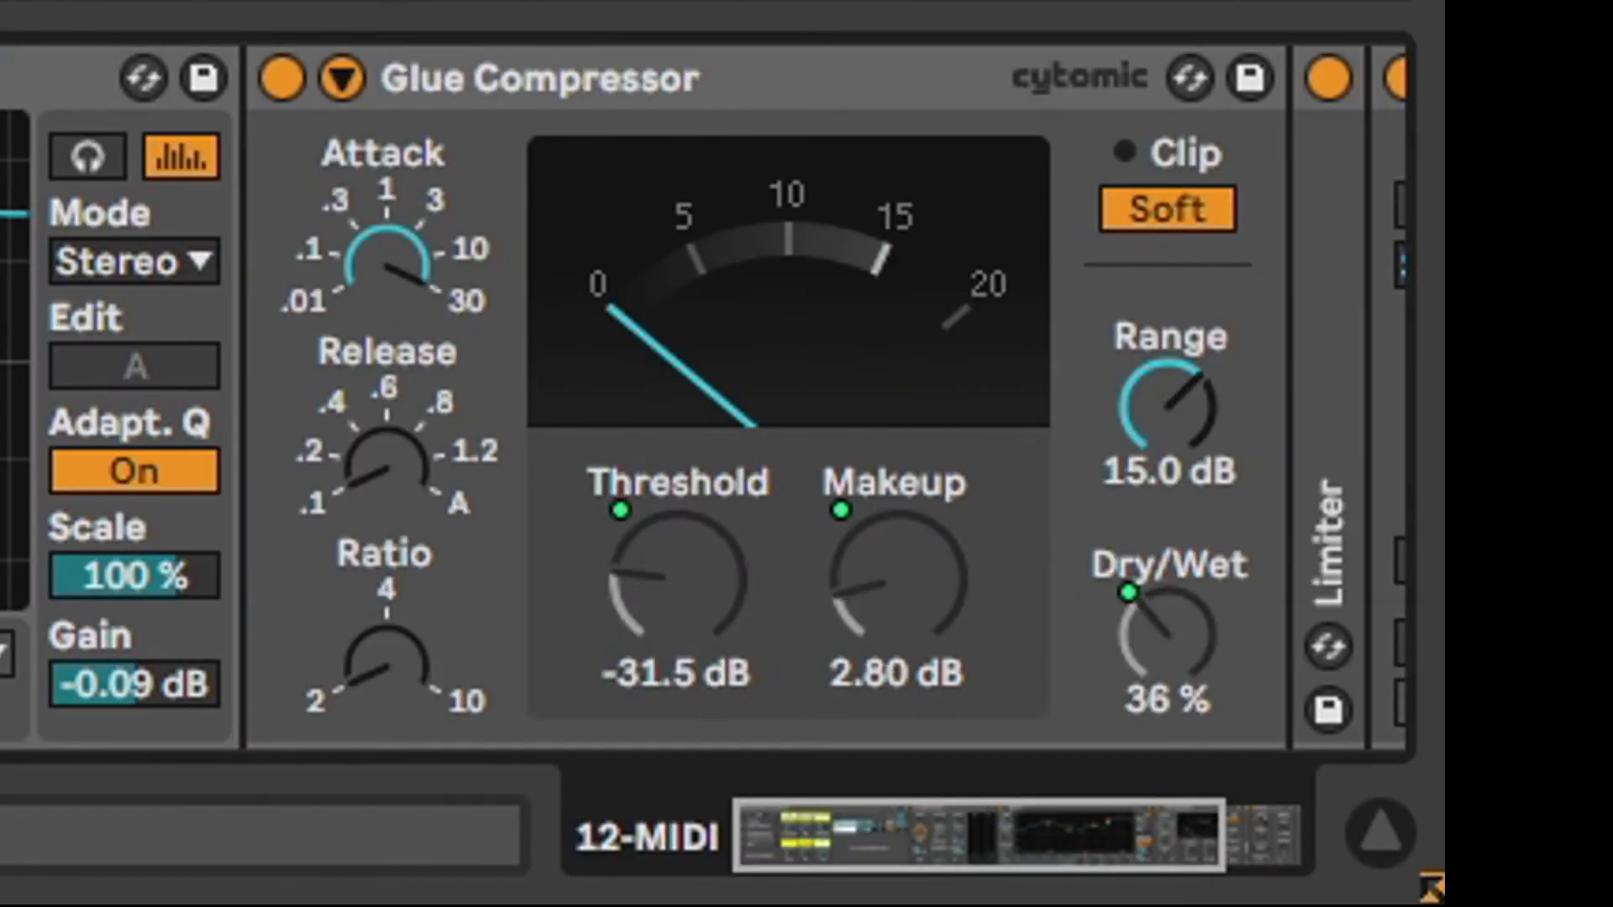